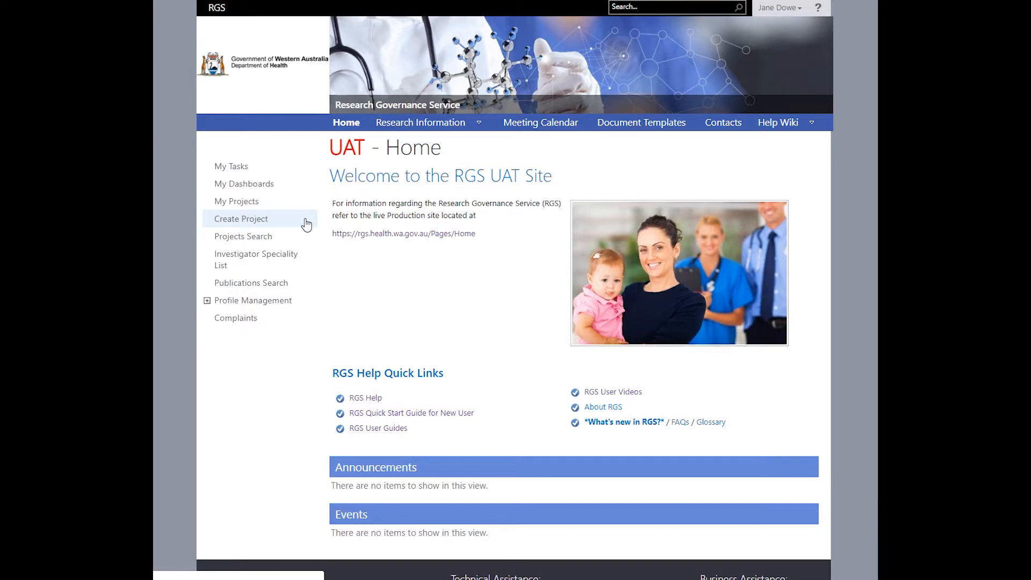
Step: Start a new project with Create Project and accept the Coordinating Principal Investigator notice
click(307, 224)
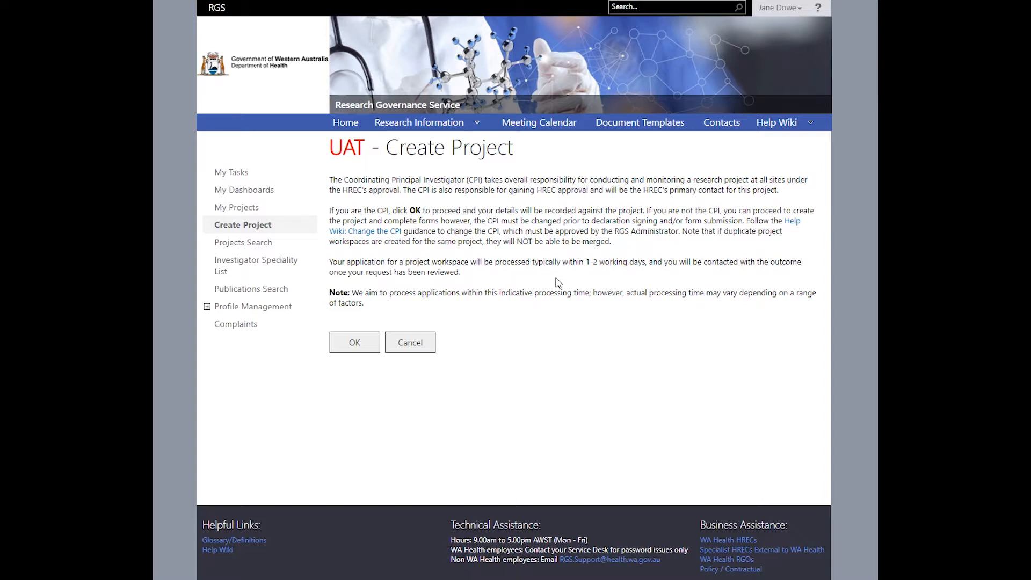
click(363, 344)
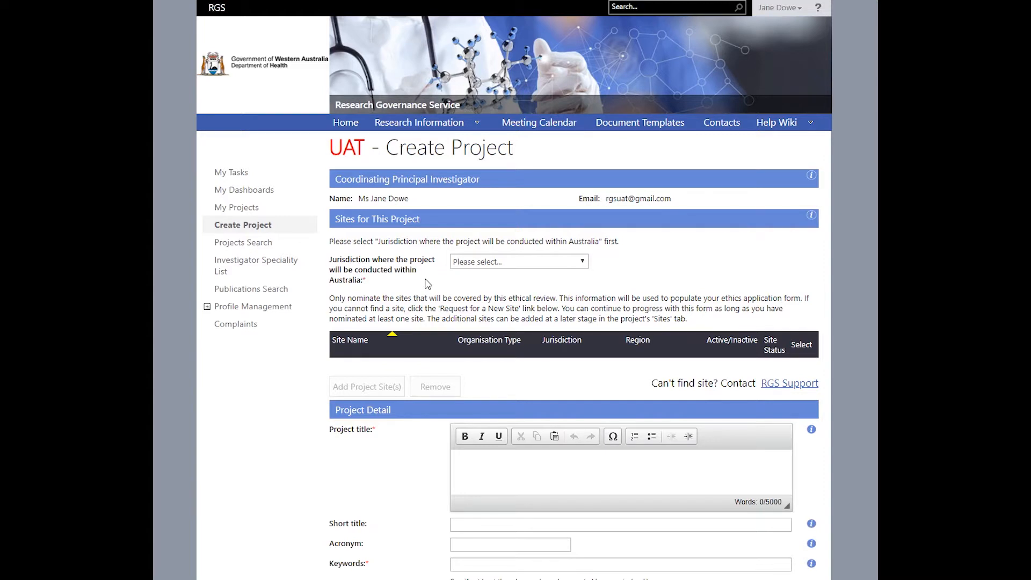
Step: Set Jurisdiction to Inter-jurisdictional (across Australia) and ethical review type to National Mutual Acceptance single ethical review
click(584, 262)
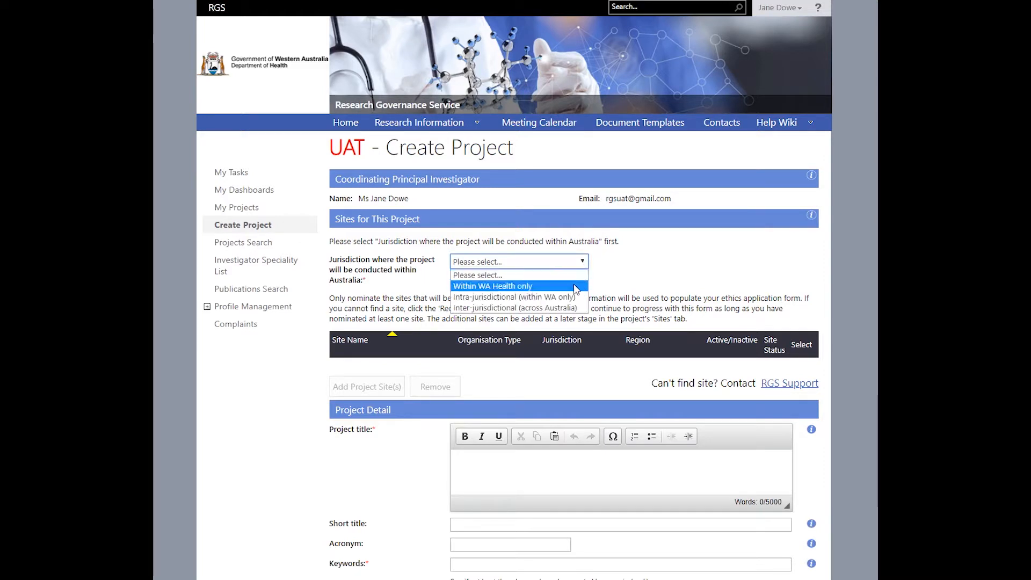
click(576, 285)
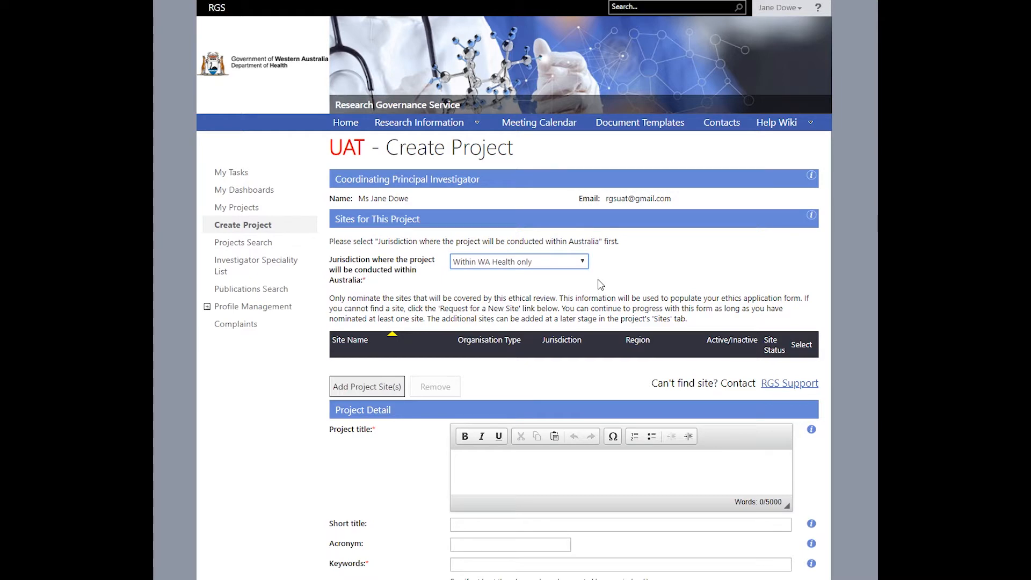
scroll(598, 279, down, 3)
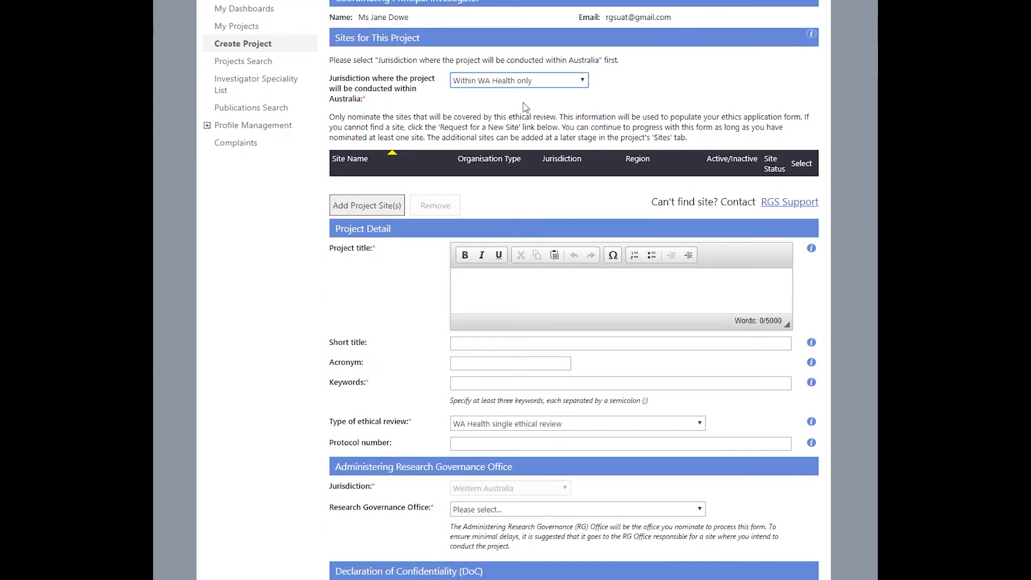
click(545, 427)
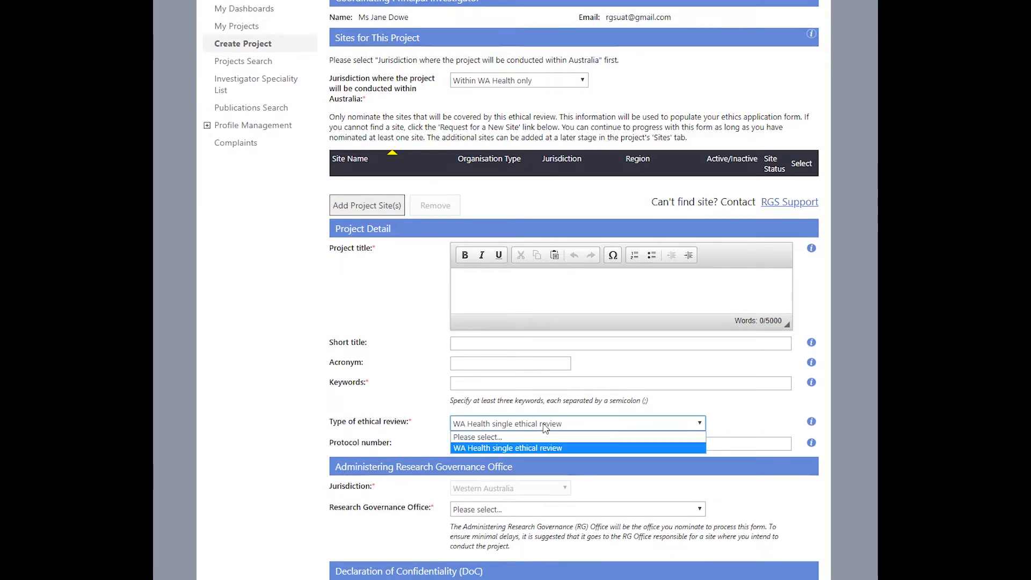
click(545, 427)
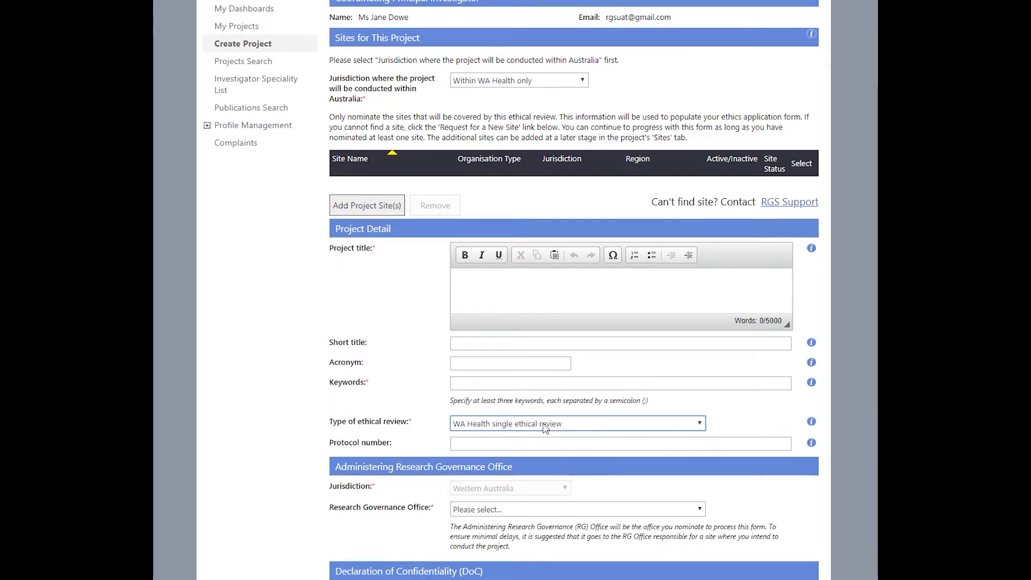
click(532, 80)
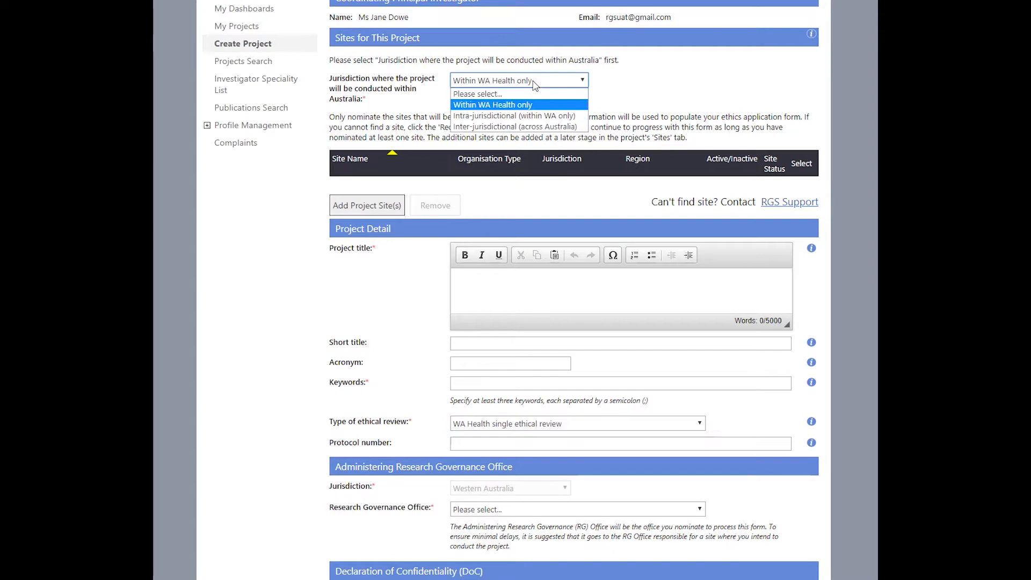
click(532, 127)
click(552, 425)
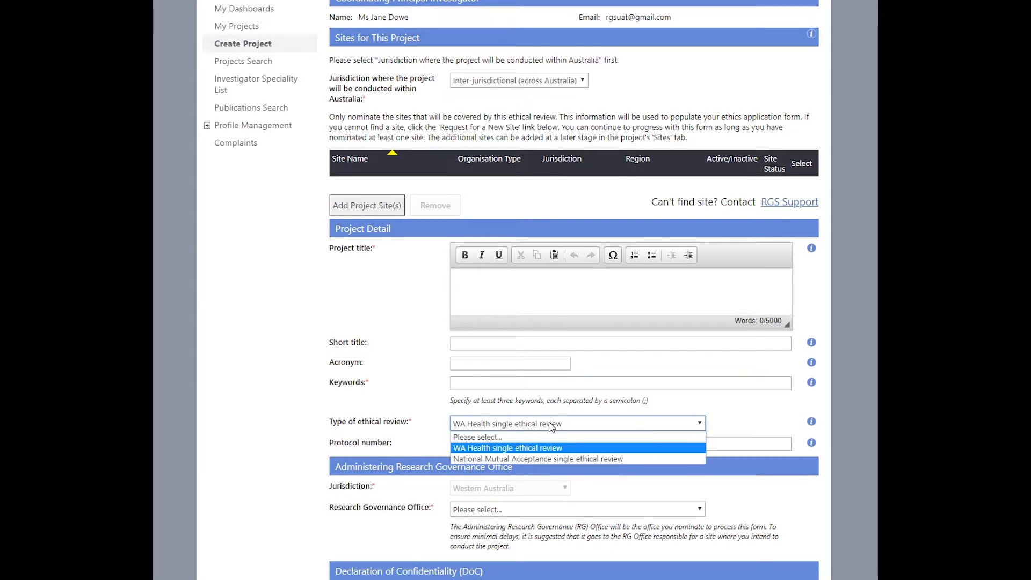
click(551, 458)
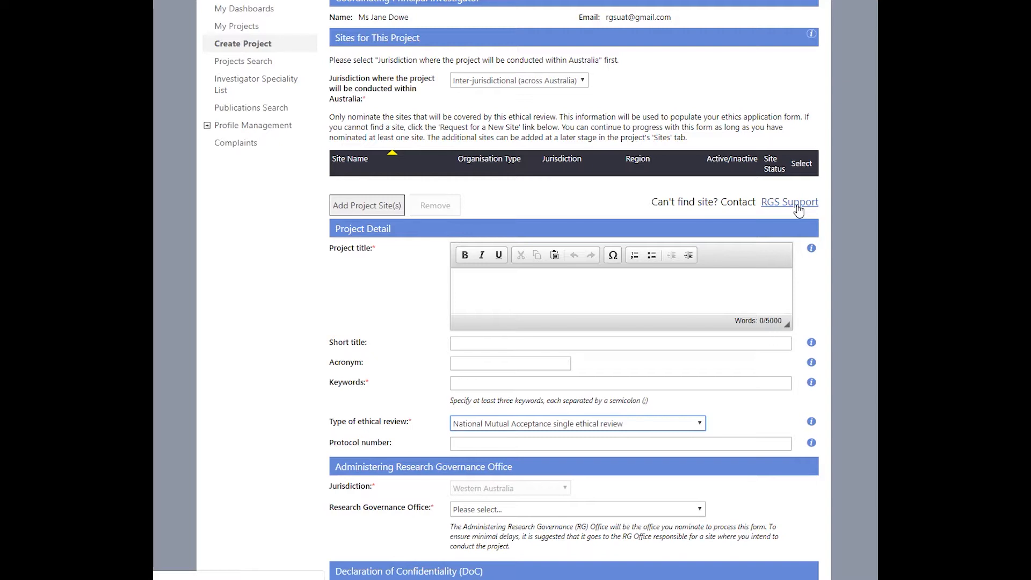
Step: Open the Select Site(s) dialog to choose the project's sites
click(362, 210)
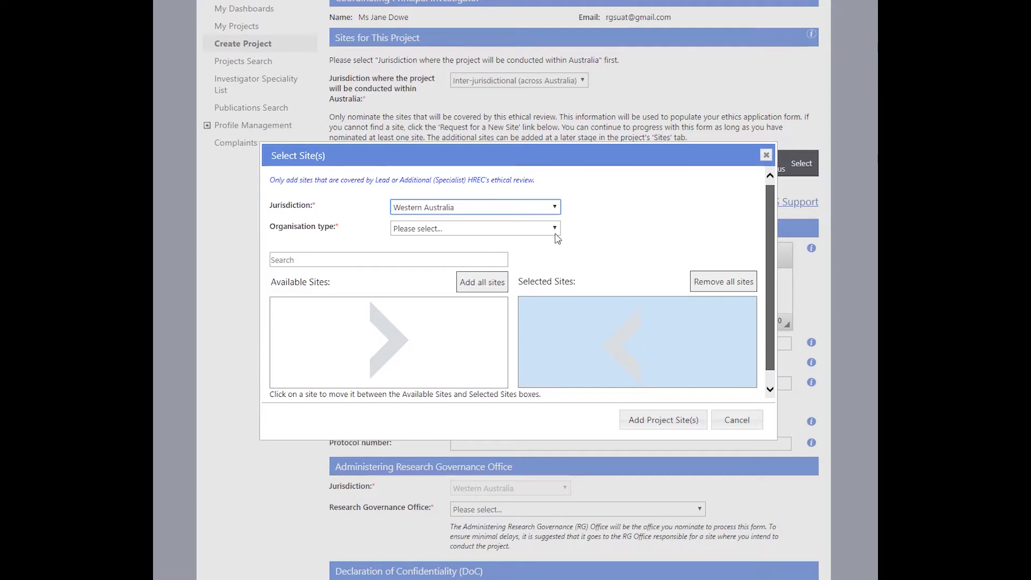
Step: Filter to Public, East Metropolitan Health Service sites and add Royal Perth Hospital to the project
click(556, 229)
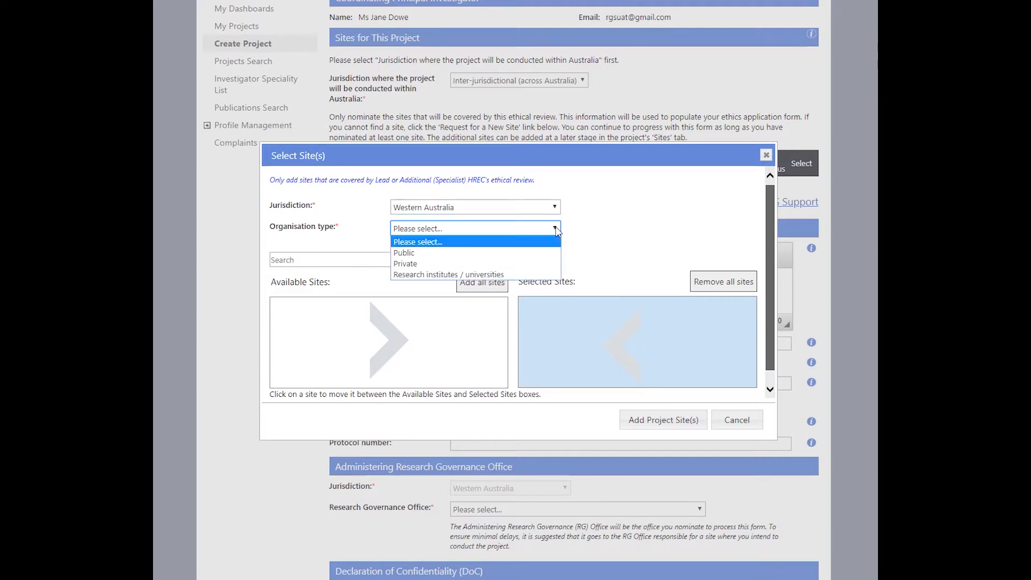
click(528, 253)
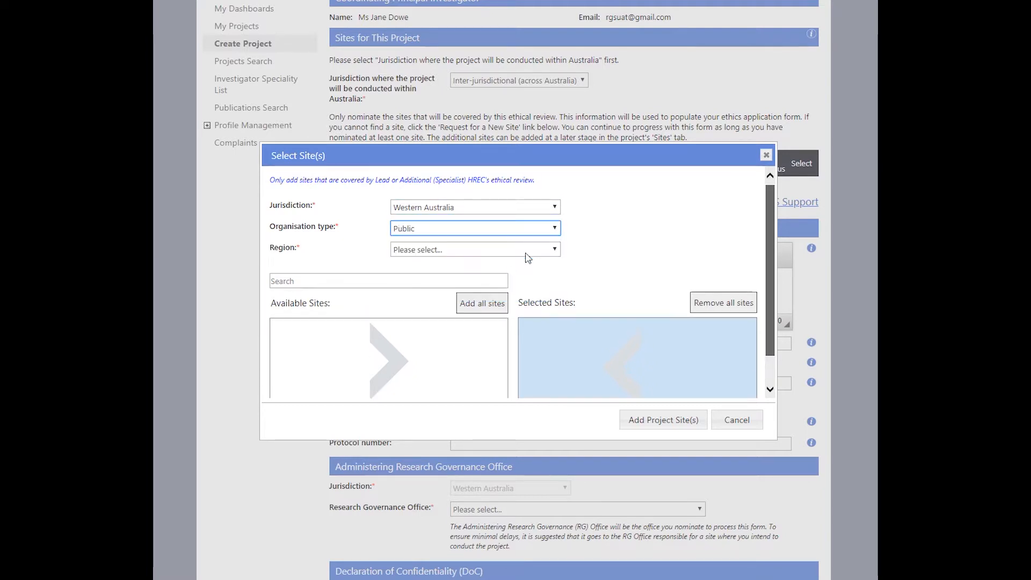
click(490, 250)
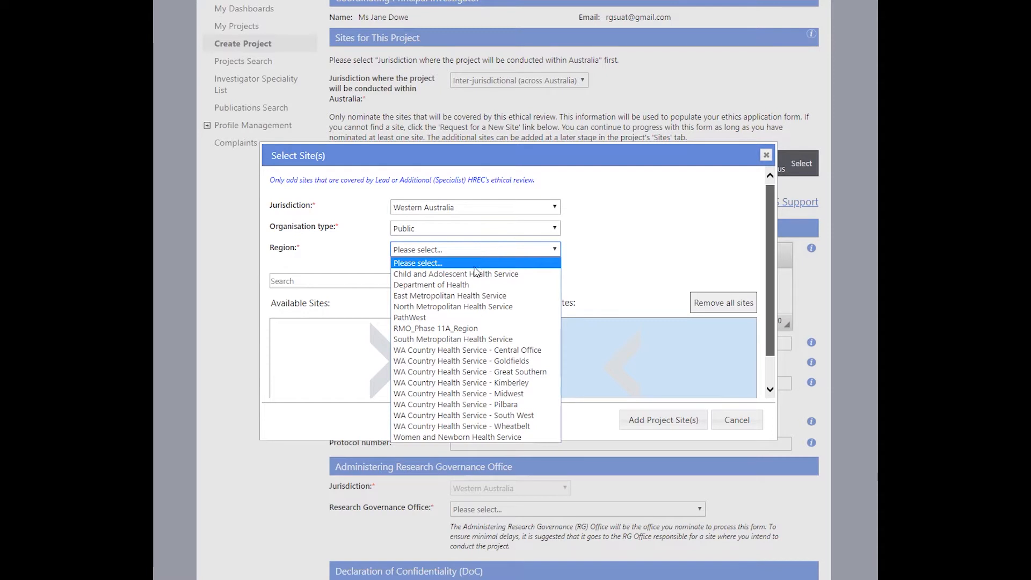
click(460, 296)
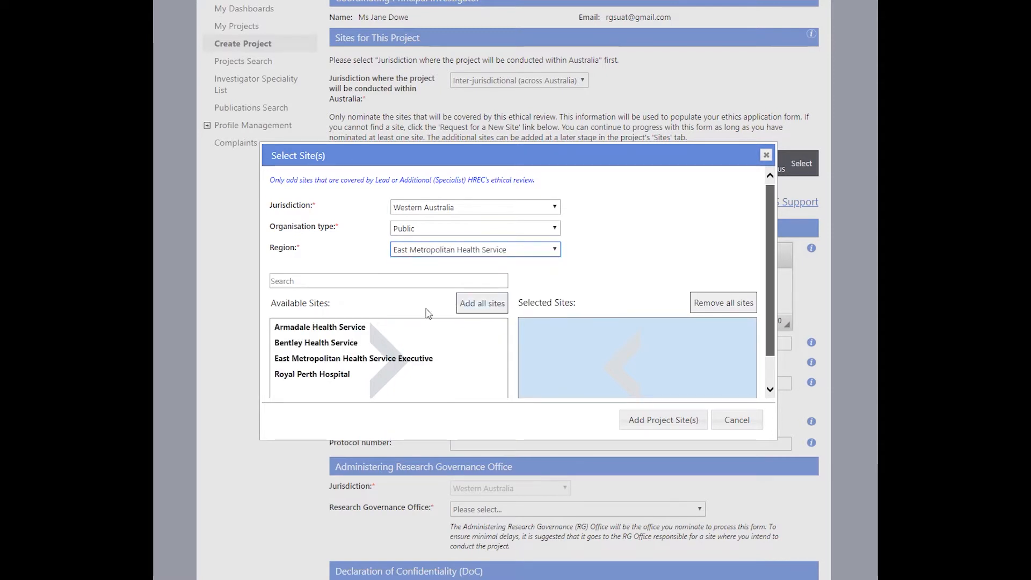
click(331, 374)
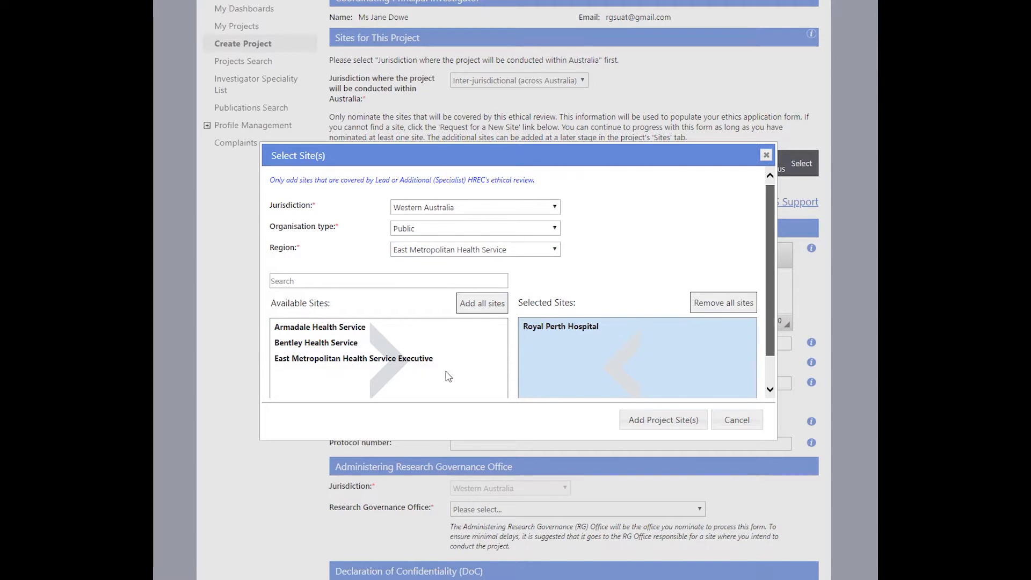
click(490, 307)
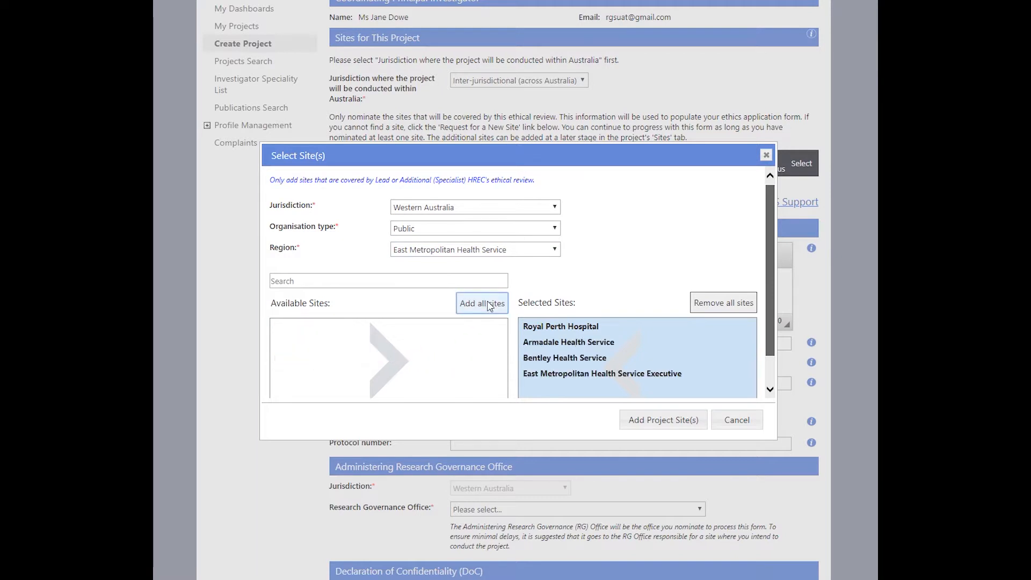
click(734, 306)
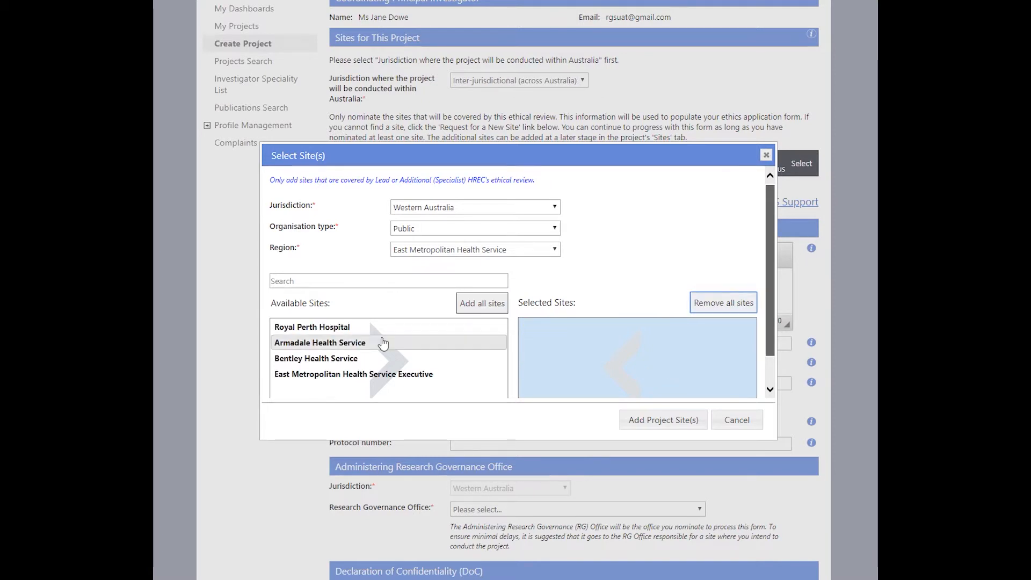
click(359, 329)
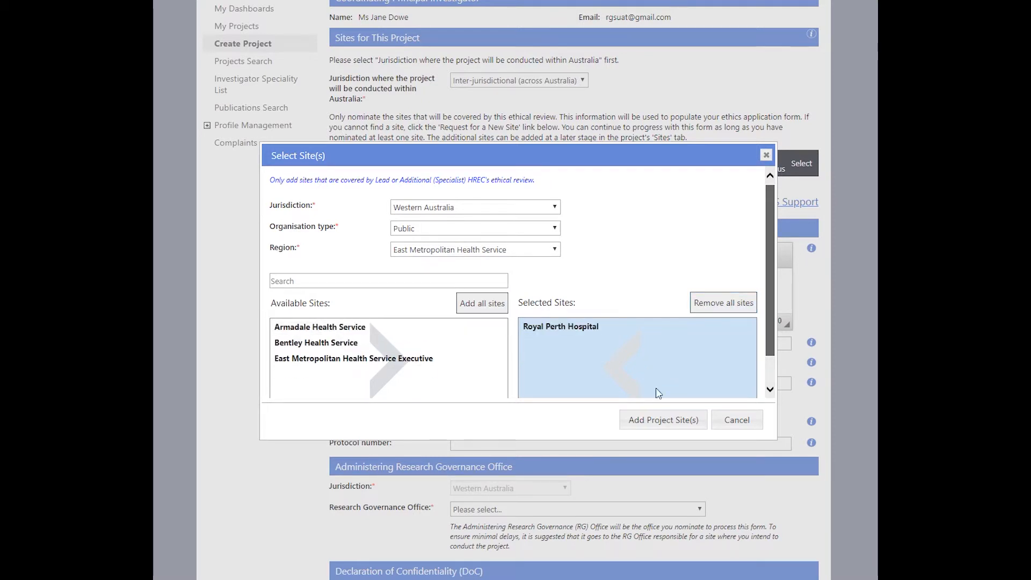
click(659, 422)
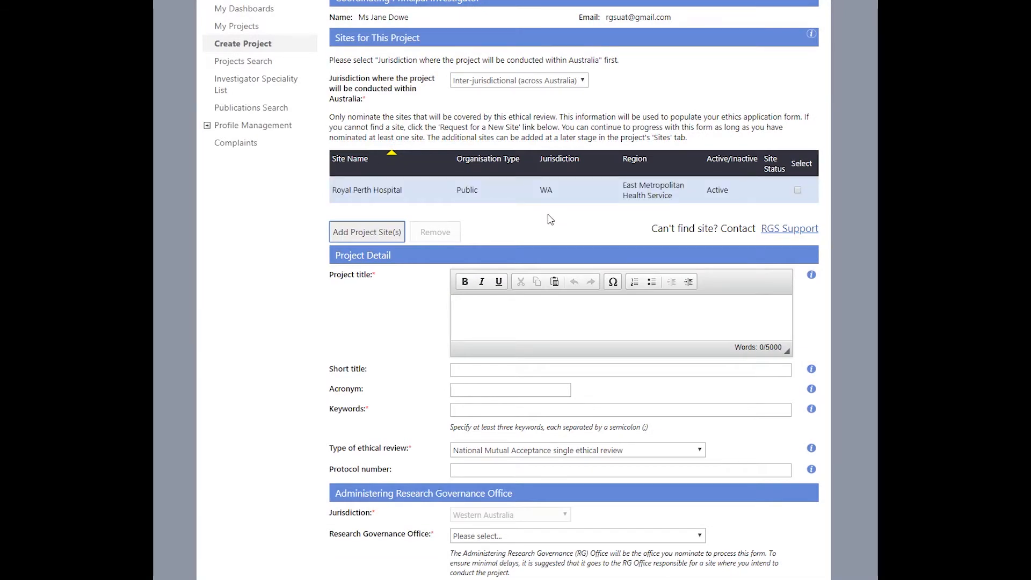
Step: Select Sir Charles Gairdner (North Metropolitan) and Fiona Stanley (South Metropolitan) as WA public sites
click(378, 234)
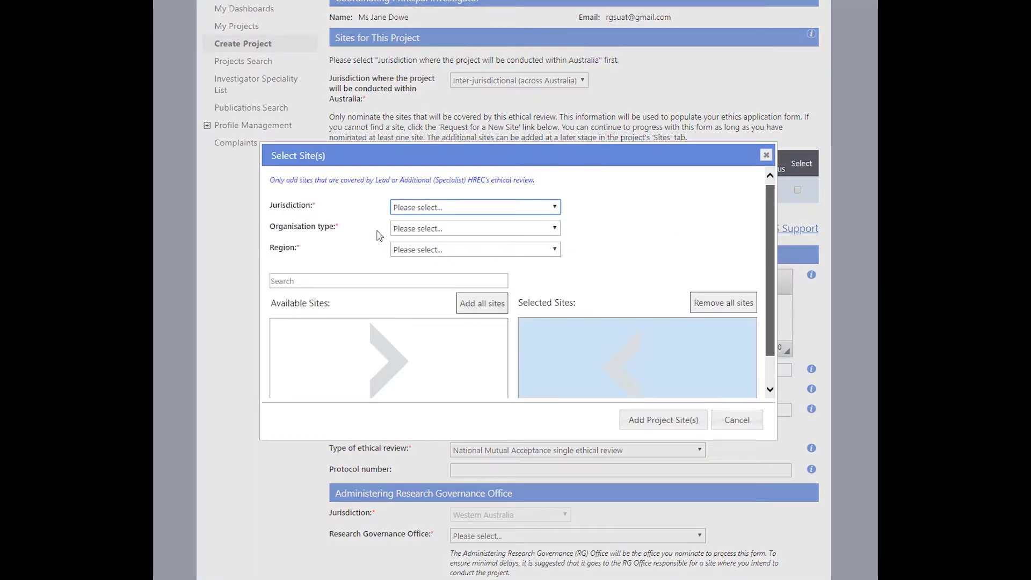
click(424, 208)
click(423, 231)
click(422, 228)
click(422, 251)
click(420, 251)
click(419, 307)
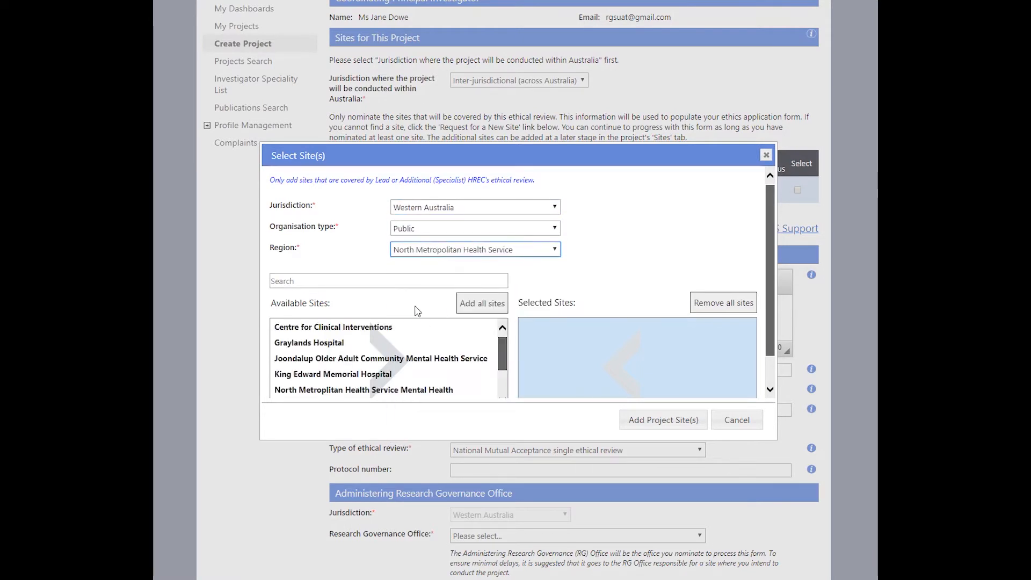
scroll(505, 392, down, 1)
double_click(449, 386)
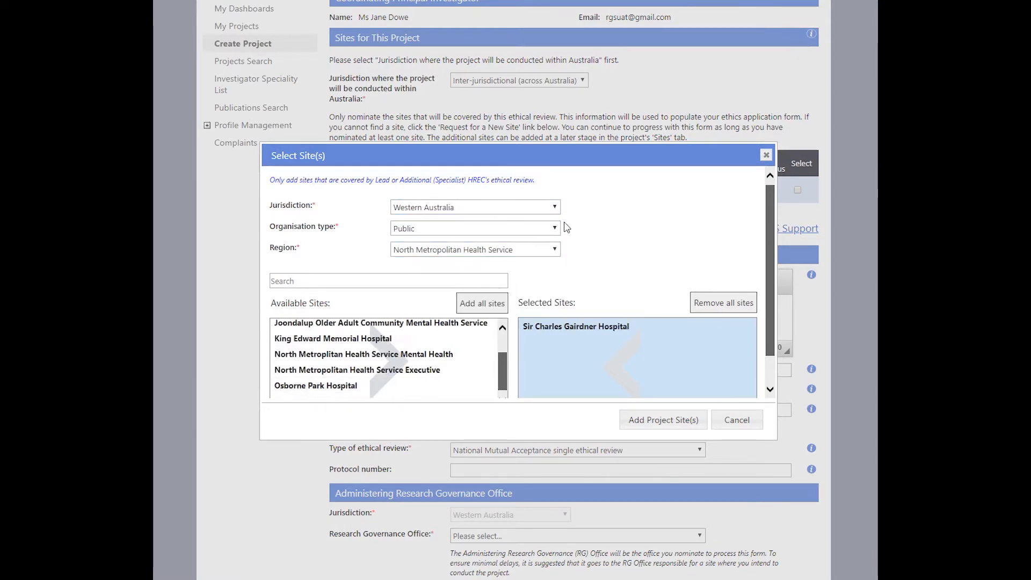
click(553, 250)
click(497, 339)
double_click(465, 329)
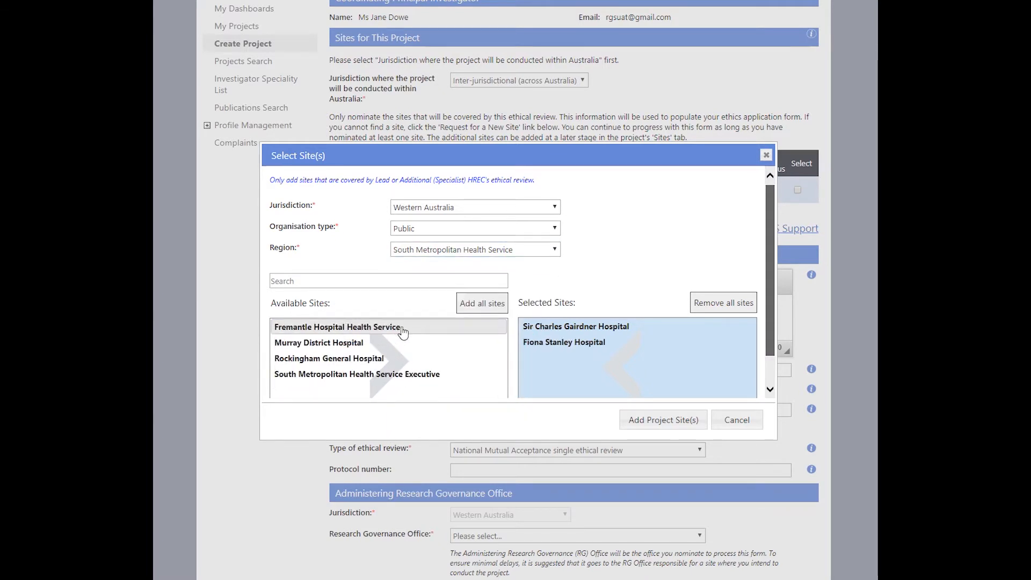
Step: Select The Royal Melbourne Hospital (Victoria, South Division), add all three sites, and tick its row
click(555, 207)
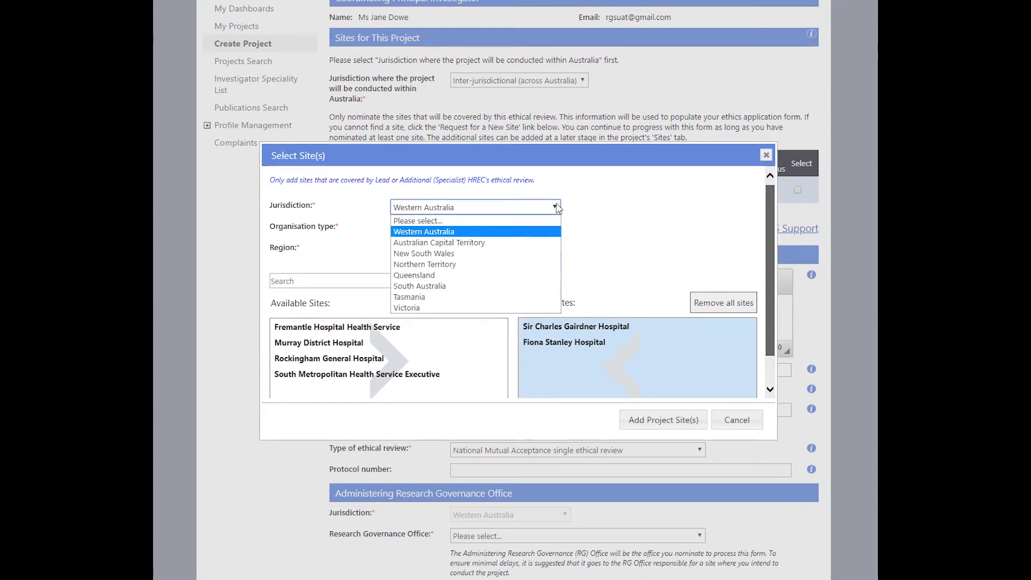
click(494, 307)
click(498, 258)
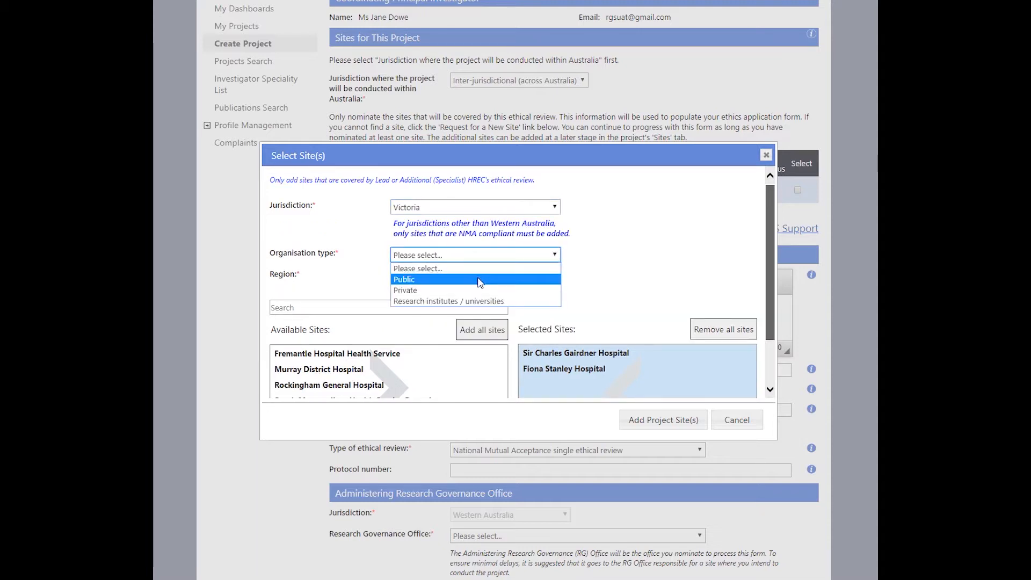
click(490, 279)
click(486, 276)
click(467, 322)
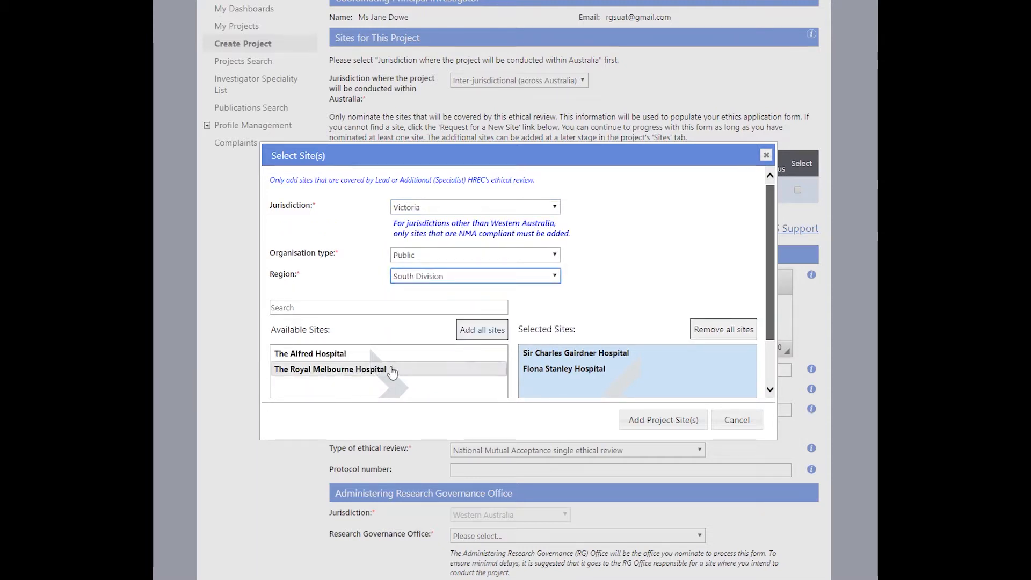
double_click(396, 368)
click(631, 422)
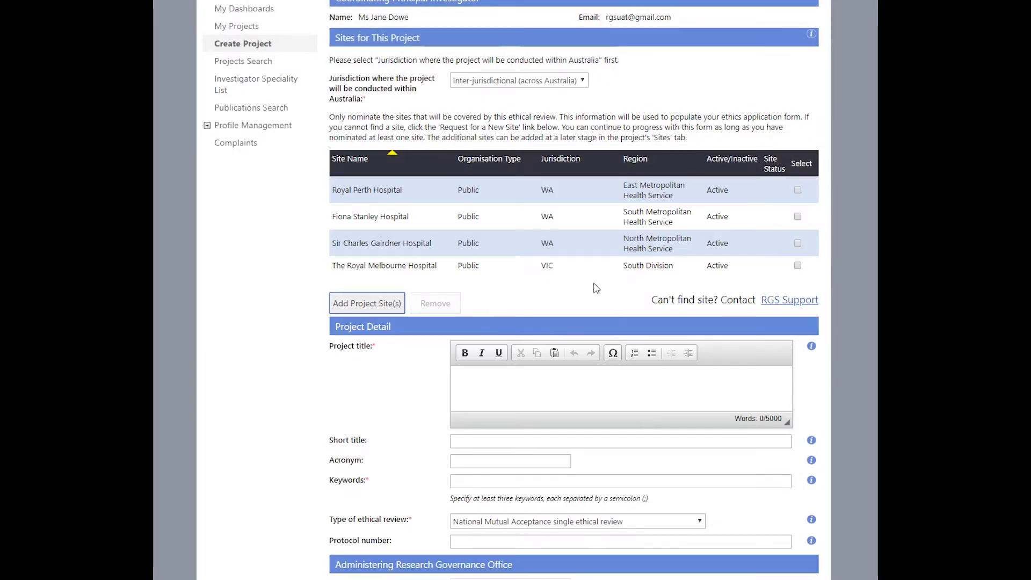
click(798, 265)
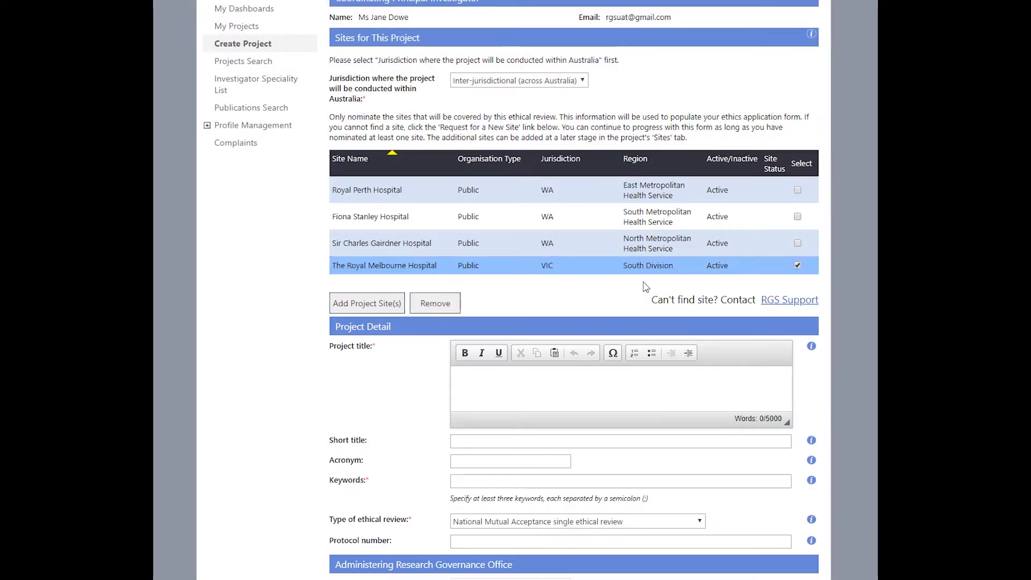
Step: Remove The Royal Melbourne Hospital and confirm, leaving the three WA sites
click(427, 306)
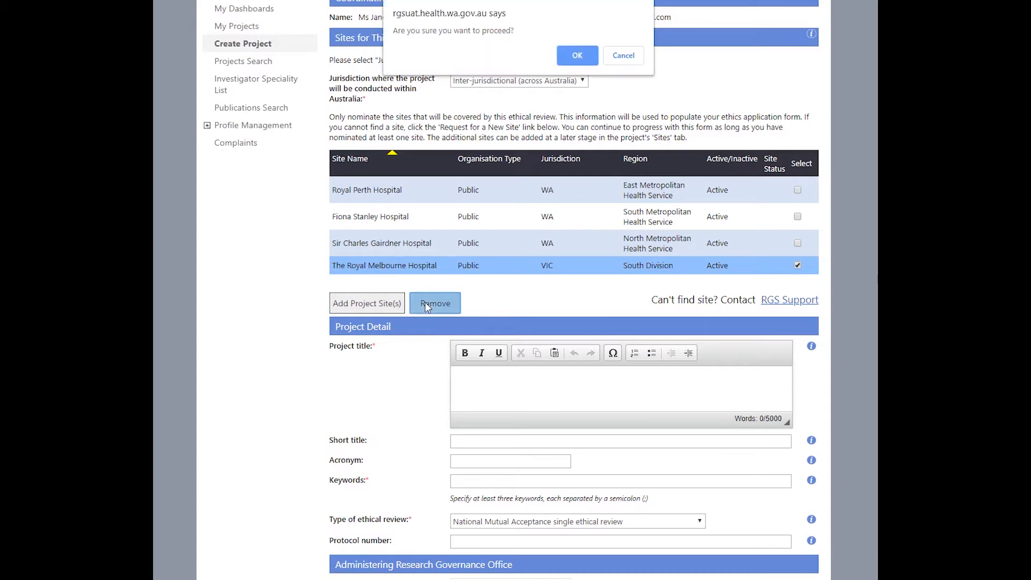
click(590, 54)
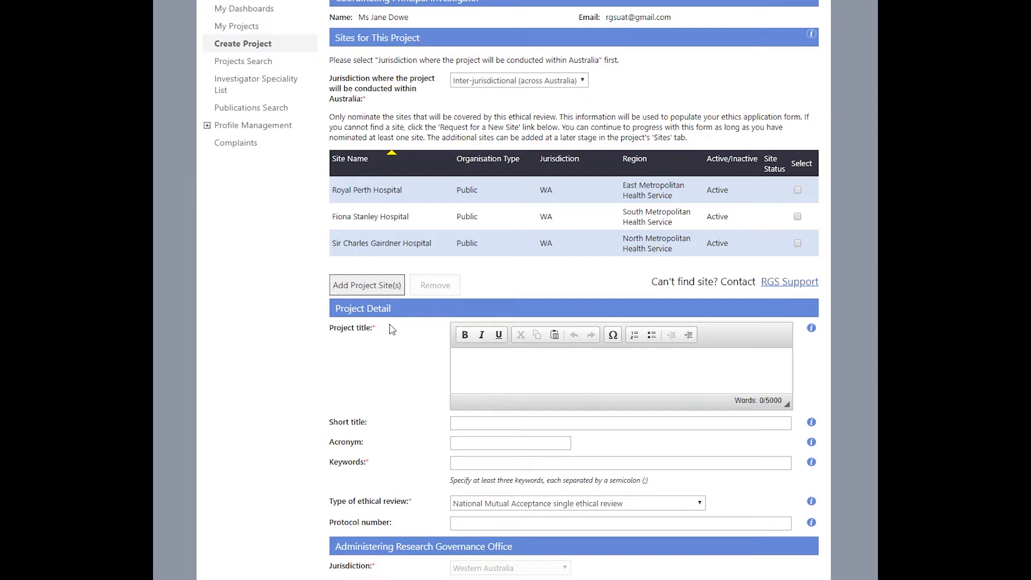
scroll(392, 329, down, 3)
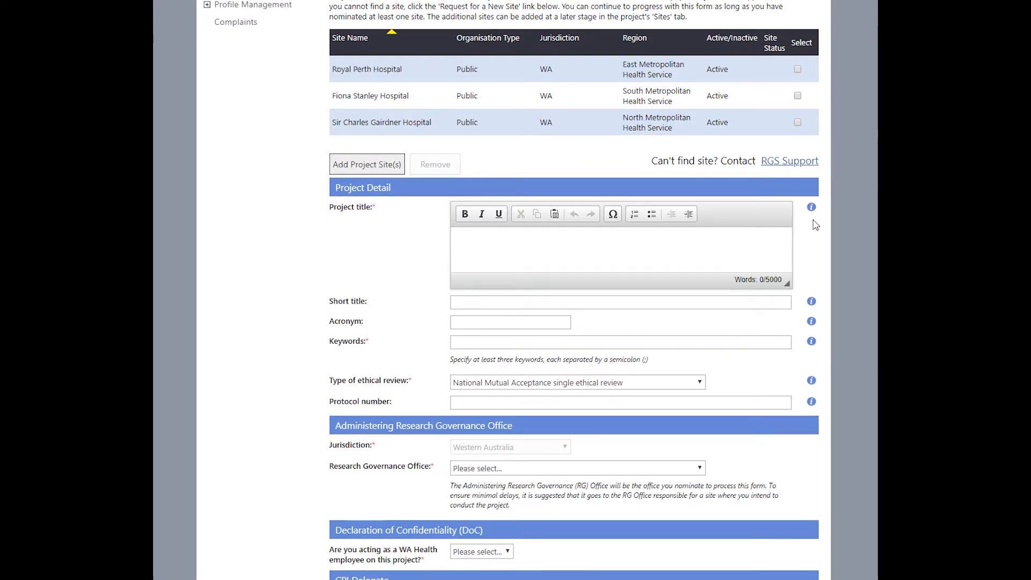
mouse_move(813, 210)
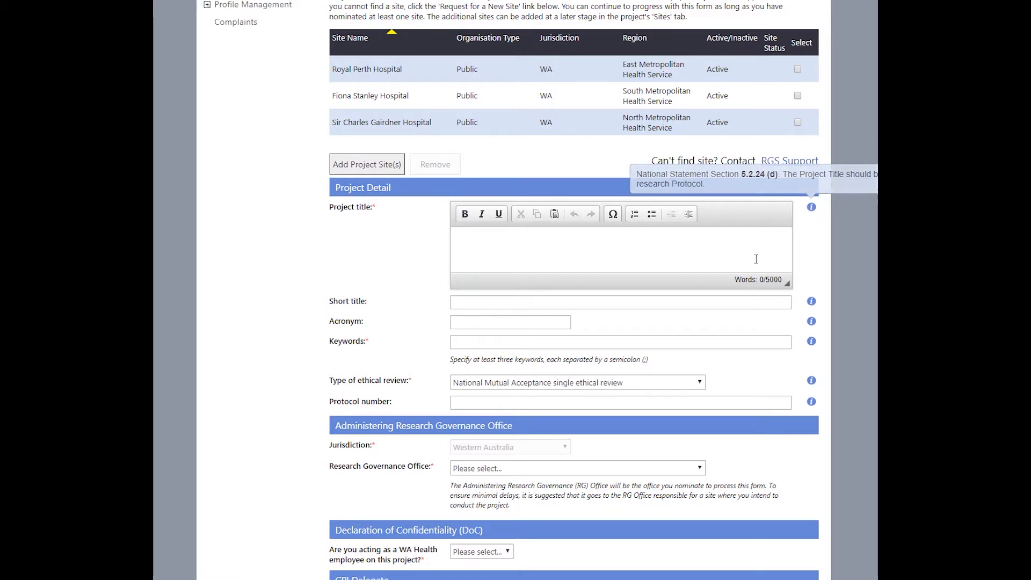
Step: Enter 'Test projec' as the project title and make it bold, italic and underlined
click(481, 242)
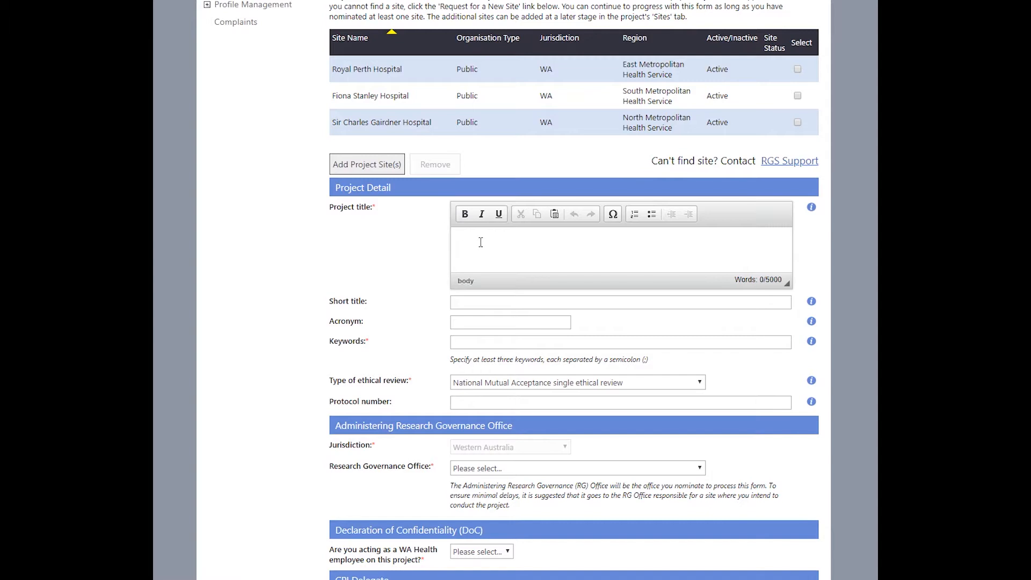
text(Test project)
drag(464, 245, 505, 245)
click(465, 214)
click(483, 214)
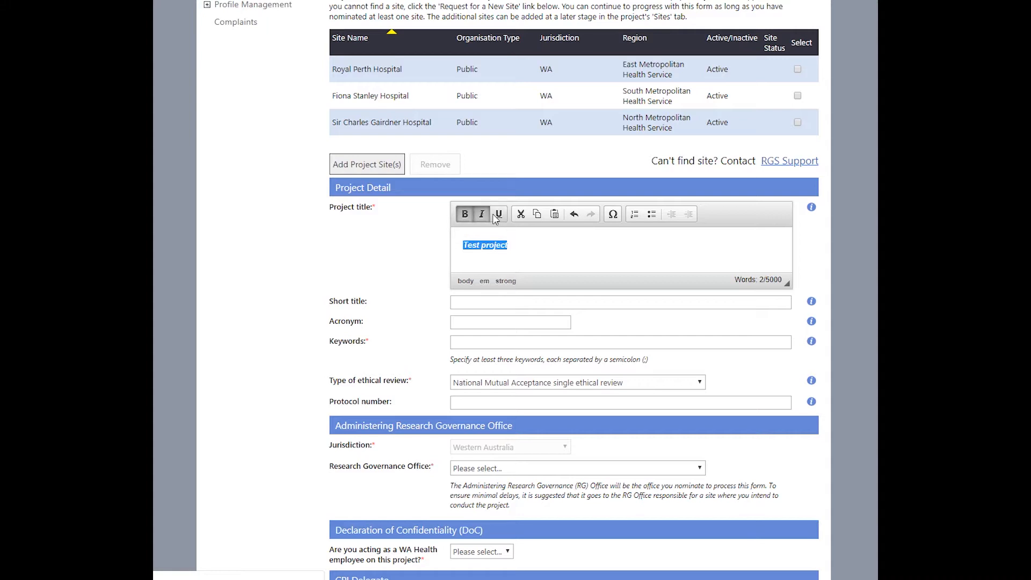
click(498, 215)
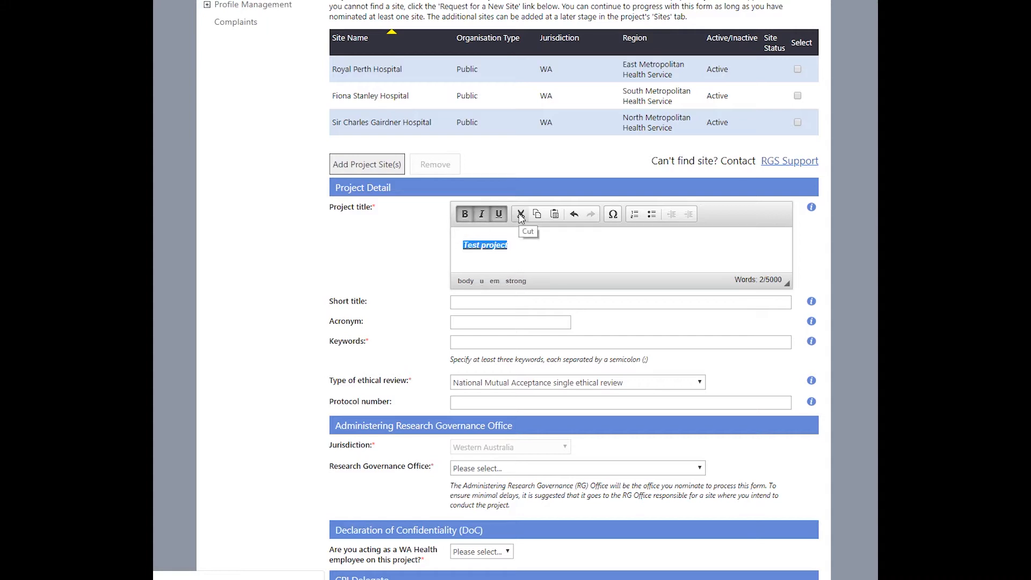
Step: Cut the title, paste it back as plain 'Test Project', and make the editor taller
click(521, 215)
click(556, 214)
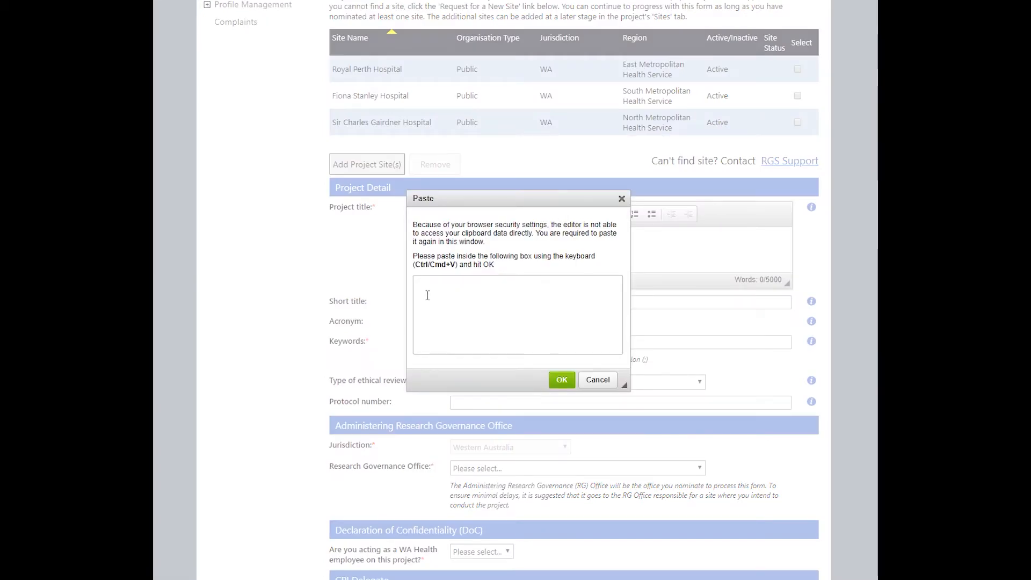
key(ctrl+v)
click(562, 382)
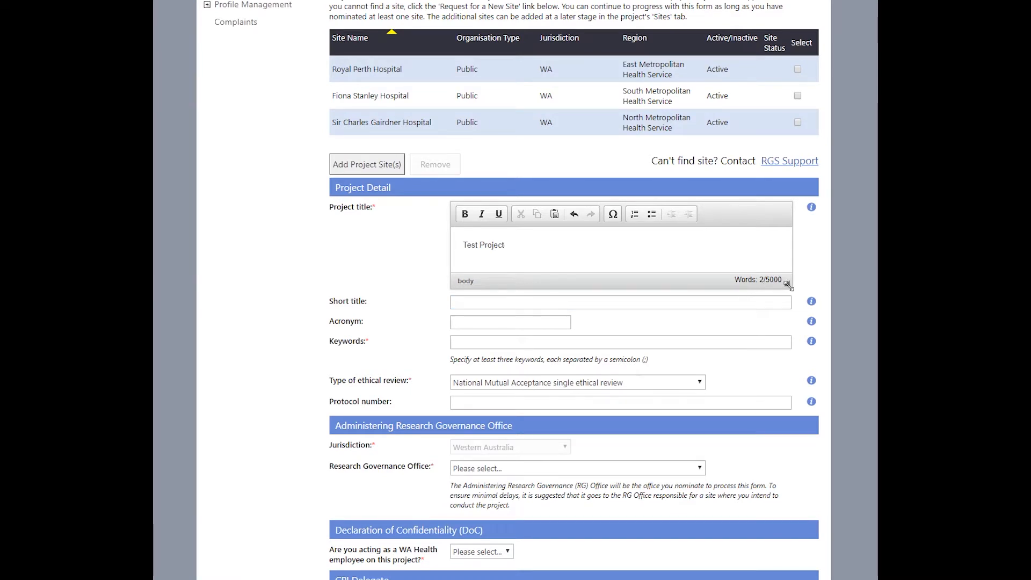
mouse_move(787, 285)
mouse_down()
mouse_move(788, 402)
mouse_move(784, 289)
mouse_up()
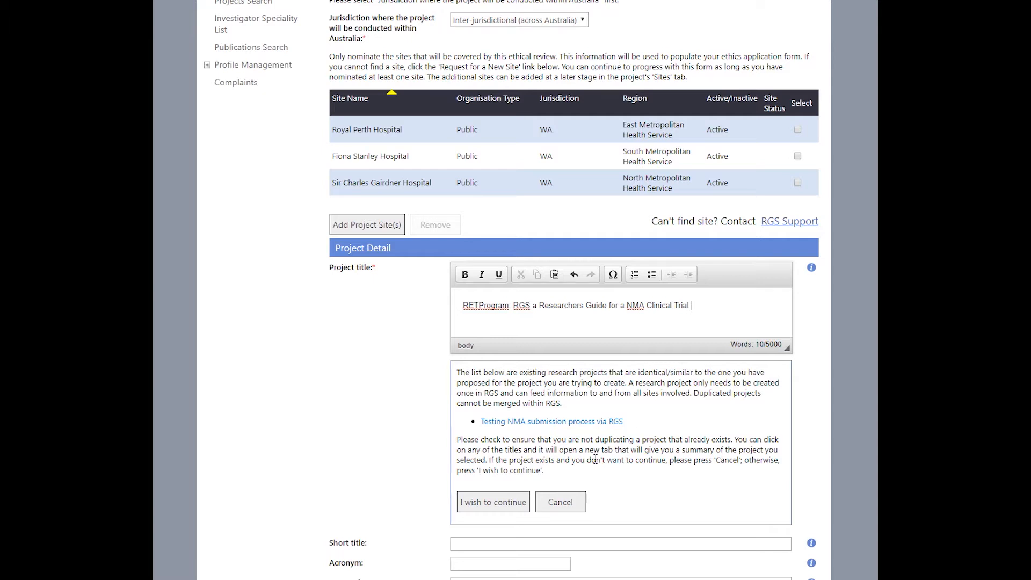
Step: Choose 'I wish to continue' on the possible-duplicate notice for the RETProgram title
click(489, 506)
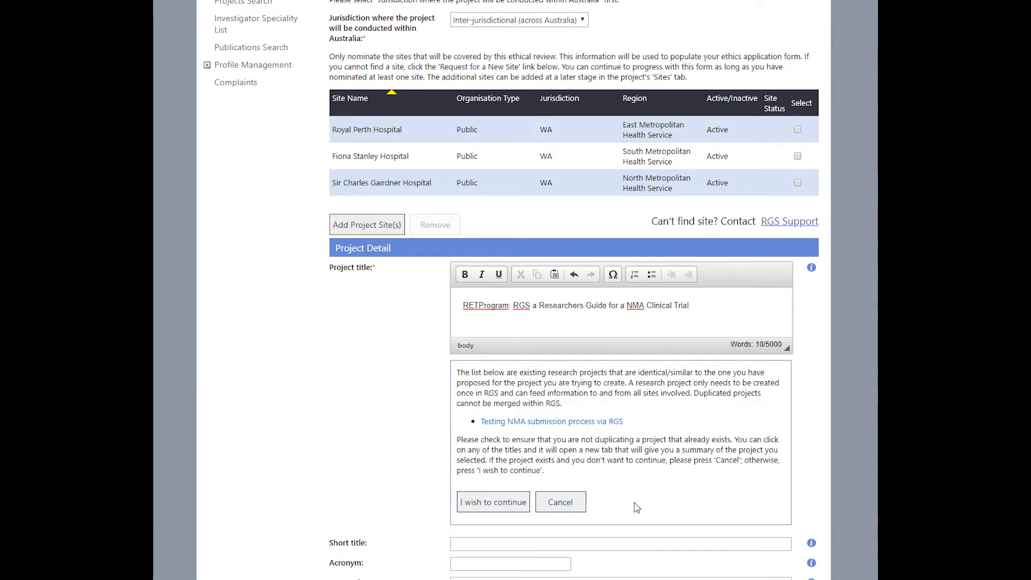
scroll(680, 497, down, 5)
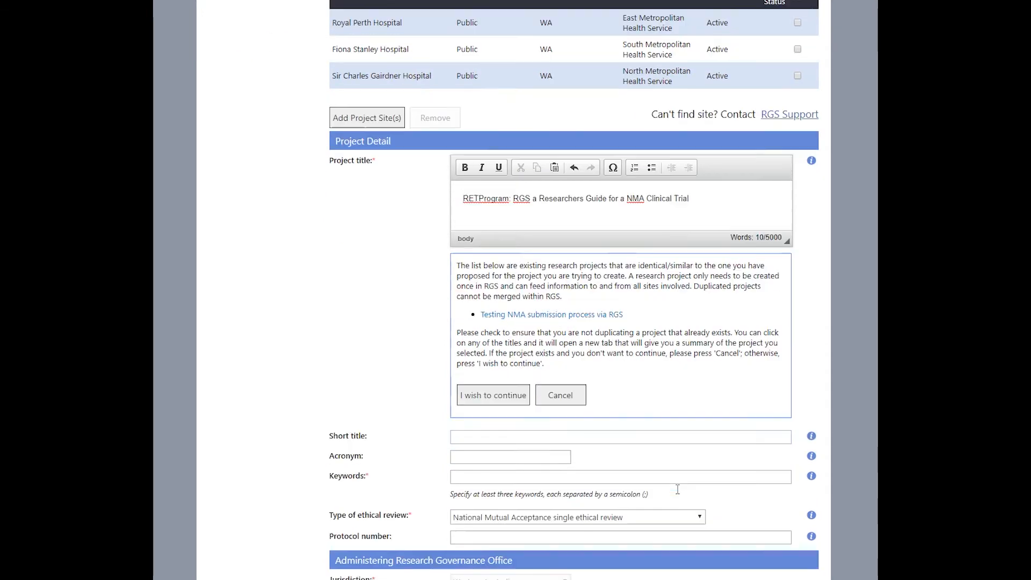
Step: Fill short title, acronym RAGE, keywords and protocol XZ-00012; pick East Metropolitan governance office
click(460, 302)
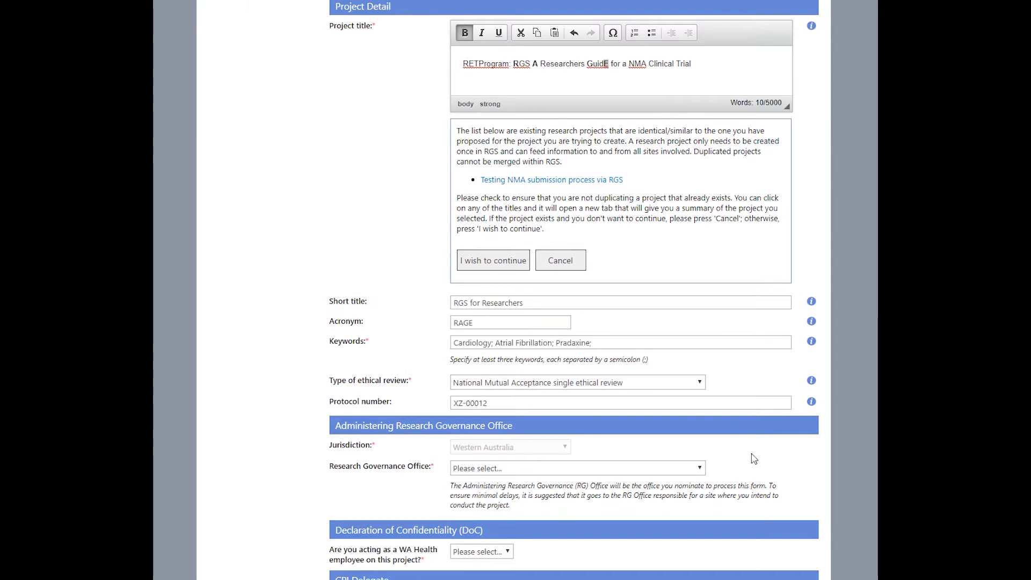
click(680, 471)
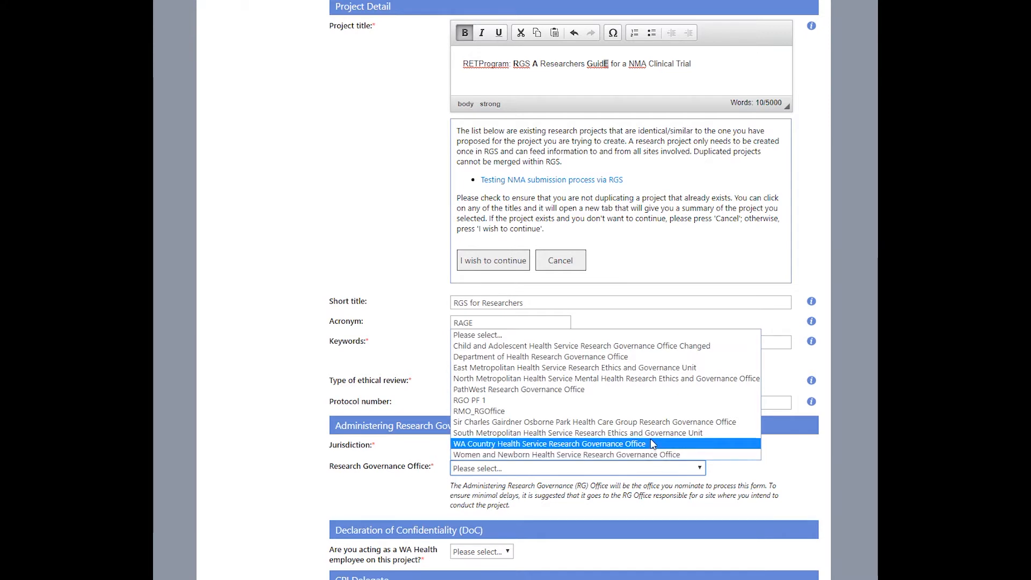
click(635, 368)
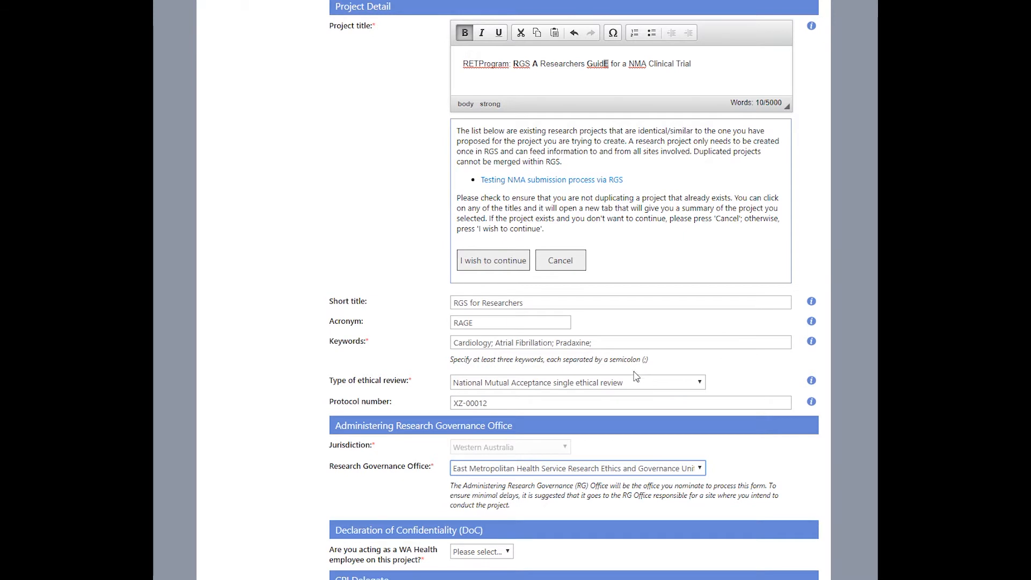
scroll(758, 441, down, 1)
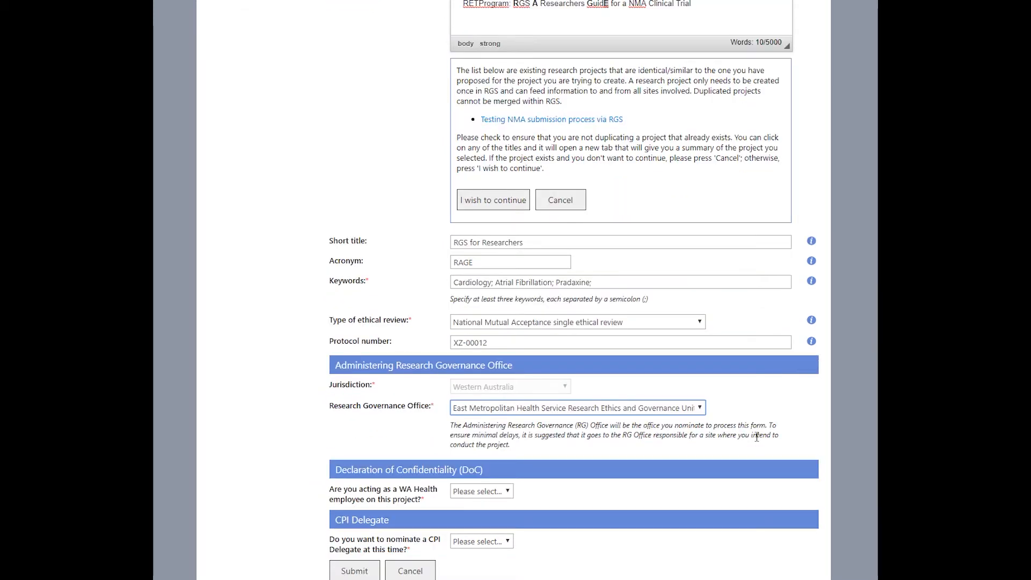
Step: Answer No to acting as a WA Health employee and tick agreement to the Declaration of Confidentiality
scroll(757, 437, down, 2)
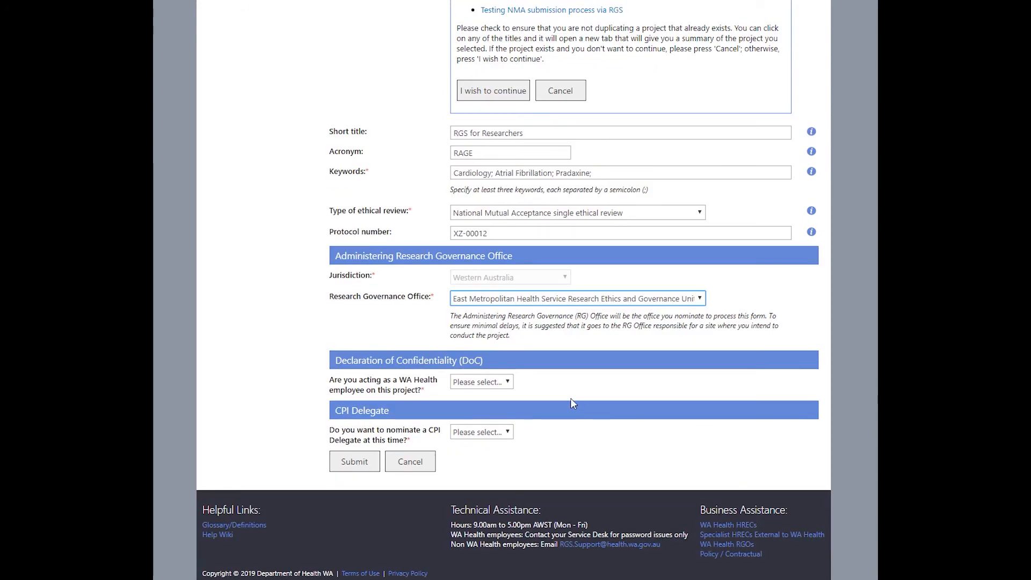
click(509, 382)
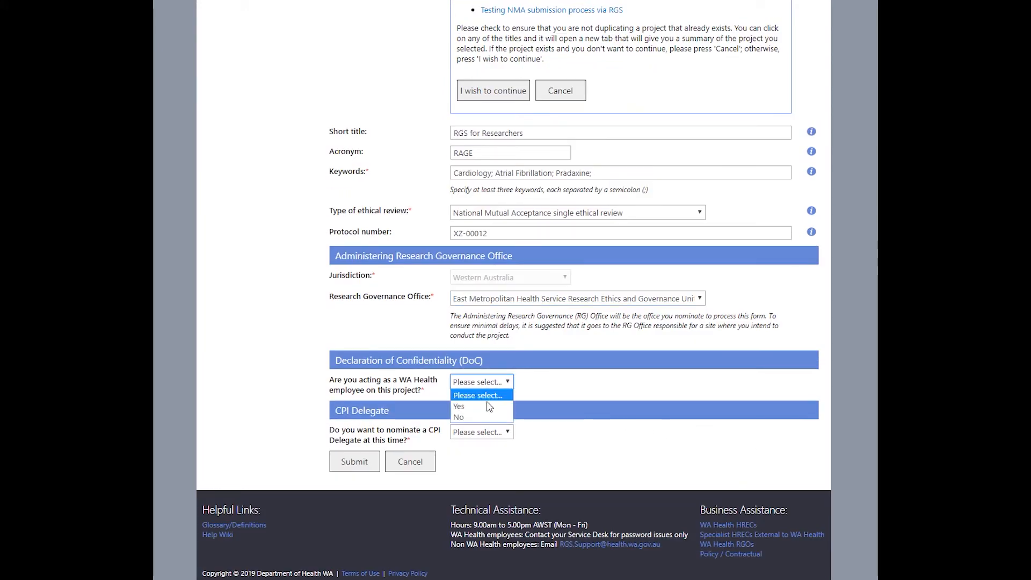
click(487, 418)
scroll(572, 424, down, 3)
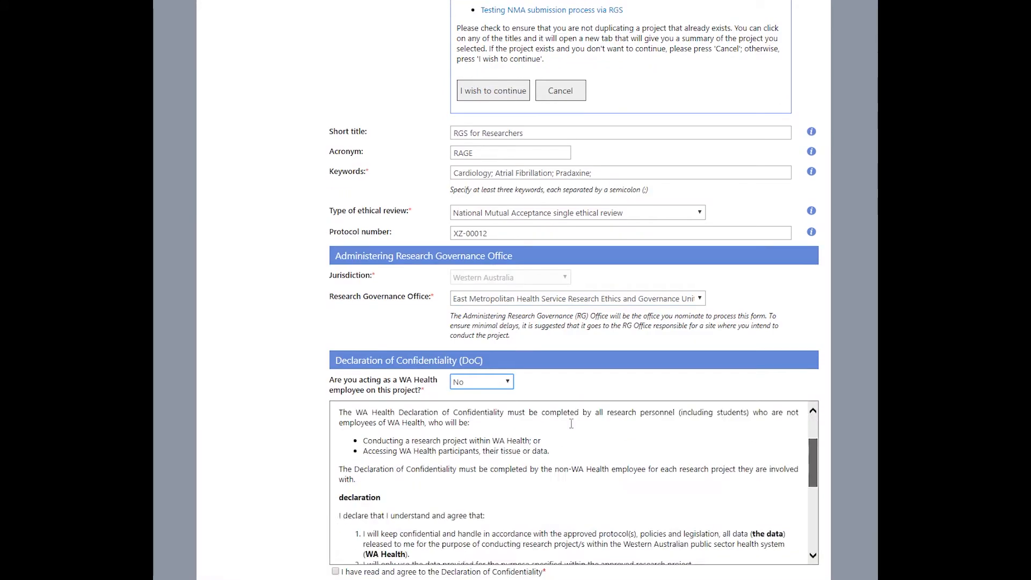
click(804, 312)
scroll(803, 312, down, 1)
scroll(804, 312, down, 3)
drag(813, 309, 811, 350)
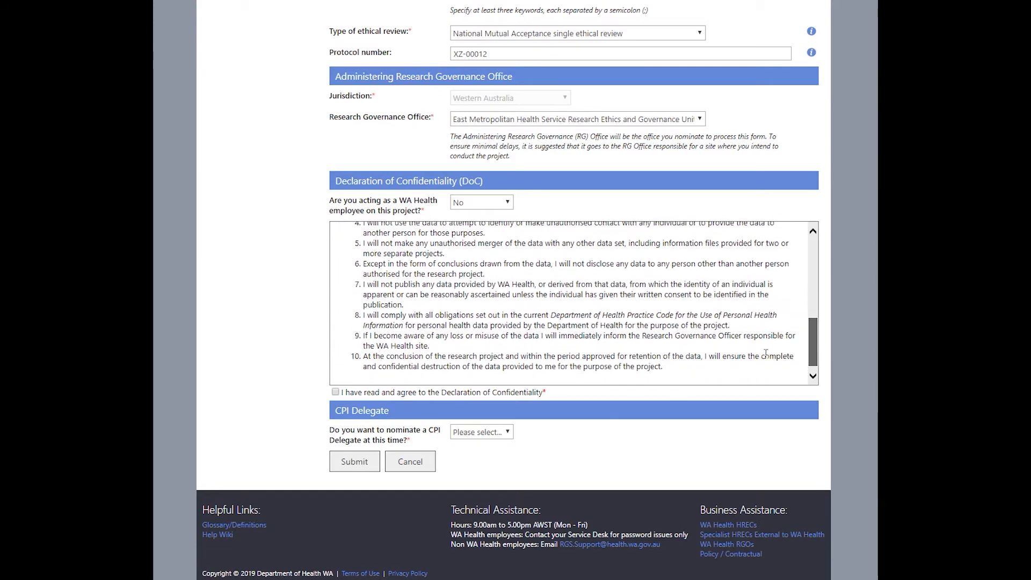
click(335, 392)
Step: Nominate an RGS user as CPI Delegate, verify the name with Check Names, and submit the project
click(507, 433)
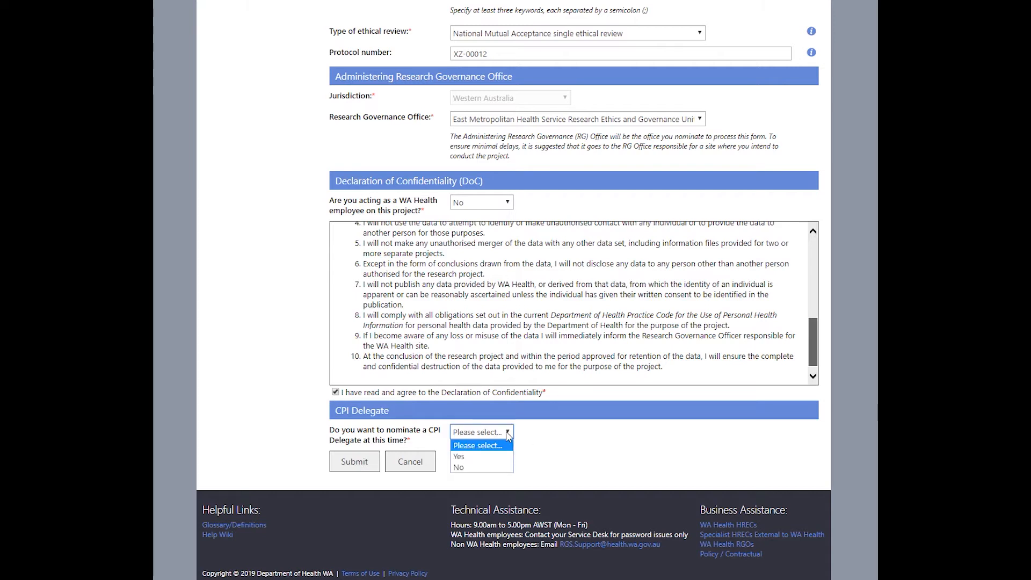
click(494, 457)
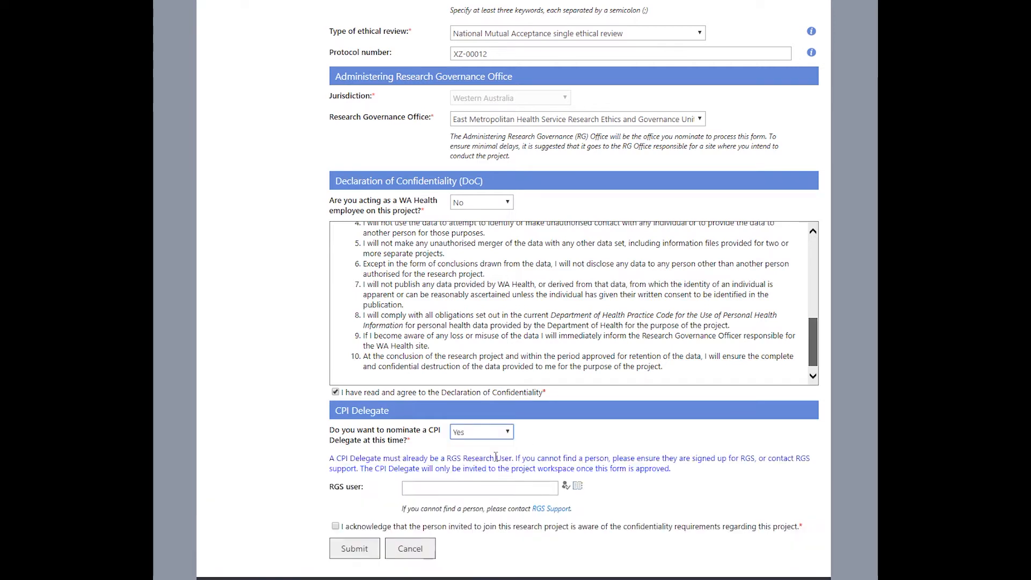
scroll(634, 463, down, 2)
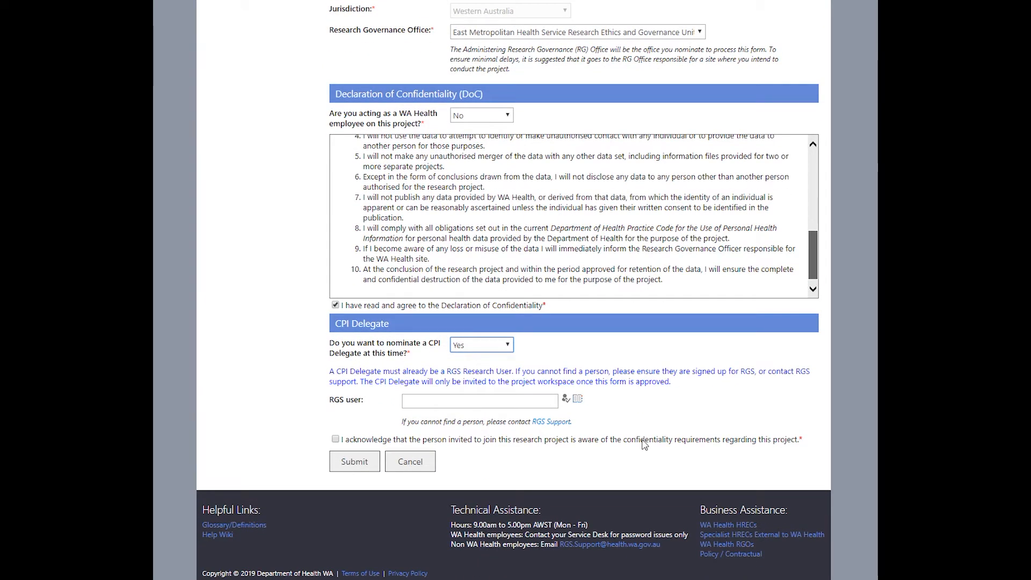
click(410, 400)
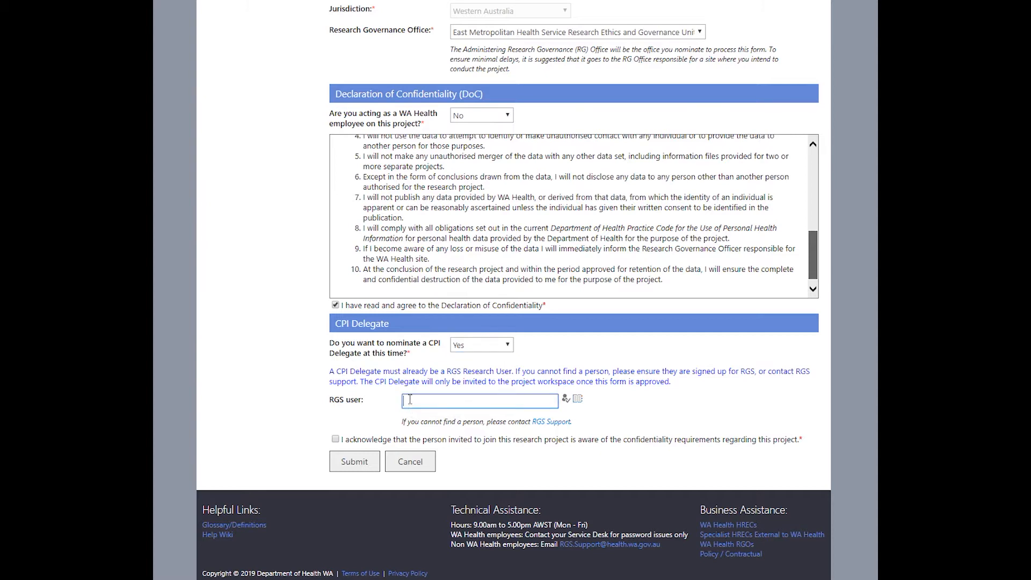
click(567, 401)
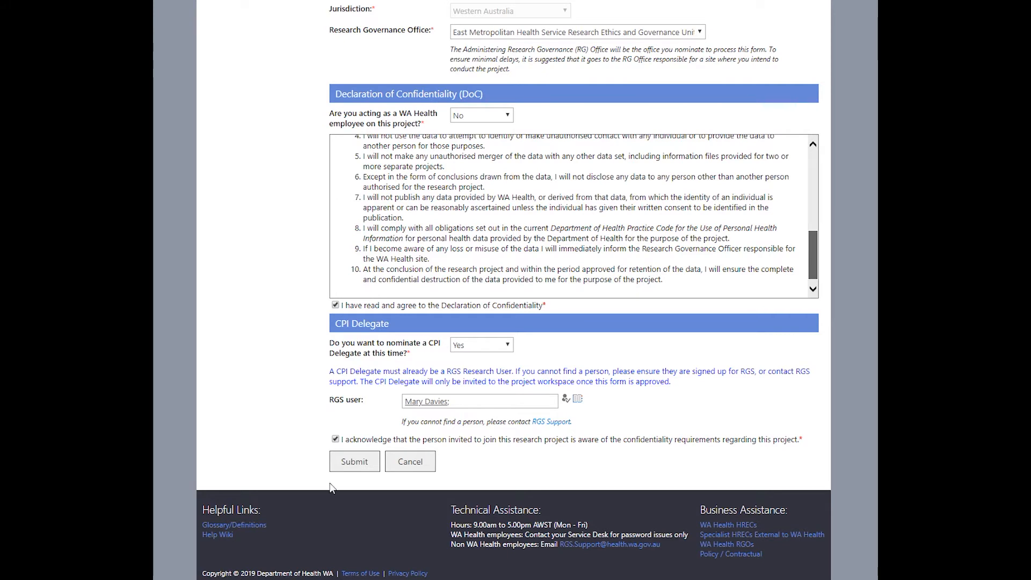
click(354, 463)
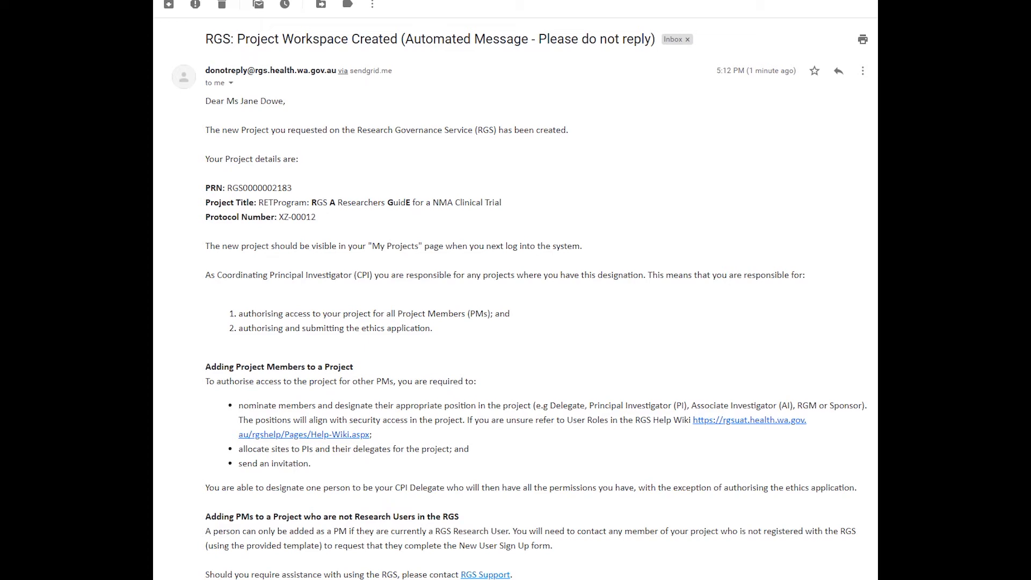
Step: Scroll through the 'RGS: Project Workspace Created' confirmation email in Gmail
scroll(615, 154, down, 2)
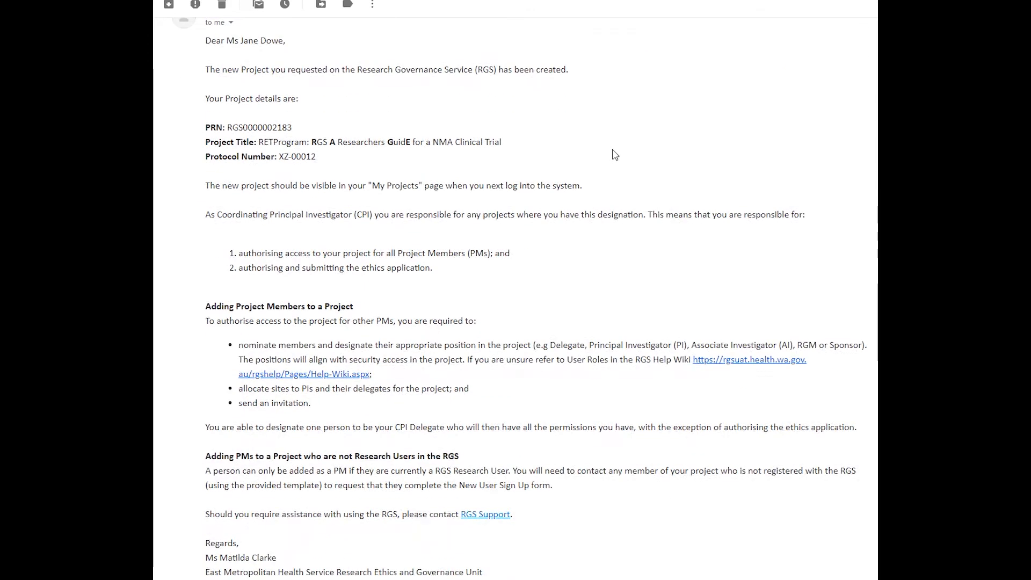
scroll(614, 149, down, 2)
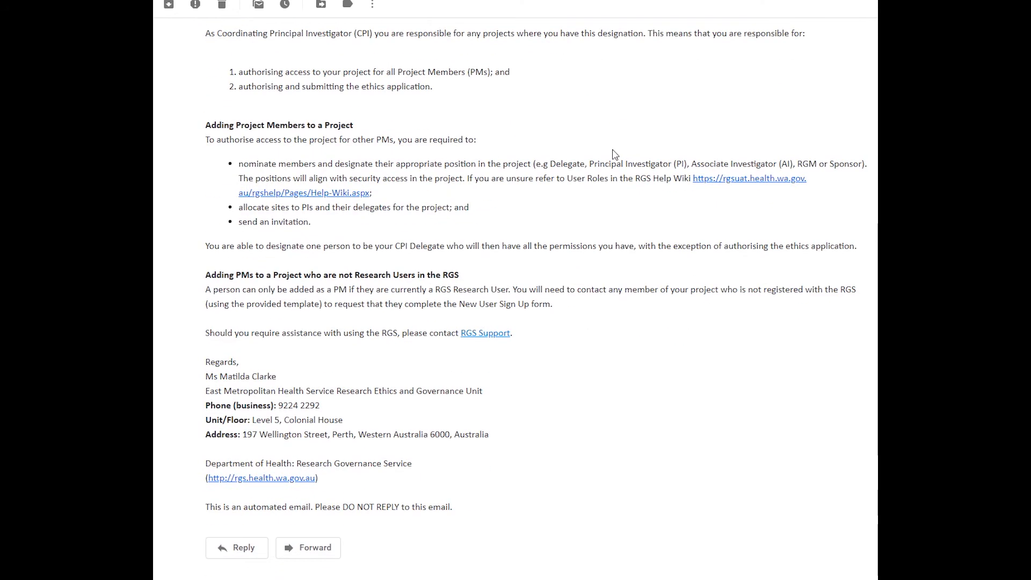
scroll(615, 154, up, 4)
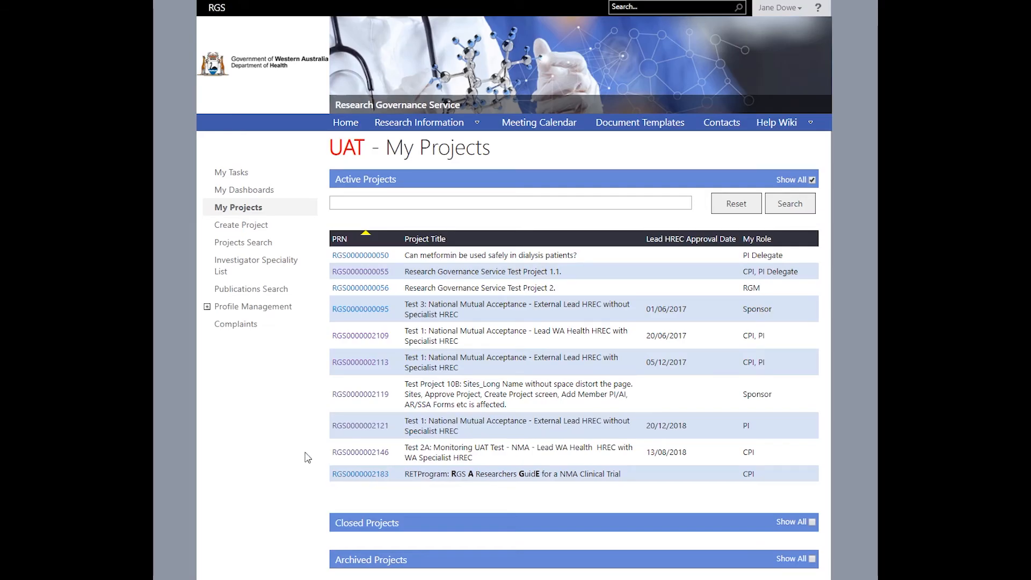
Step: Open the new project's workspace, then expand and collapse the Feasibility Assessment step guidance
click(365, 475)
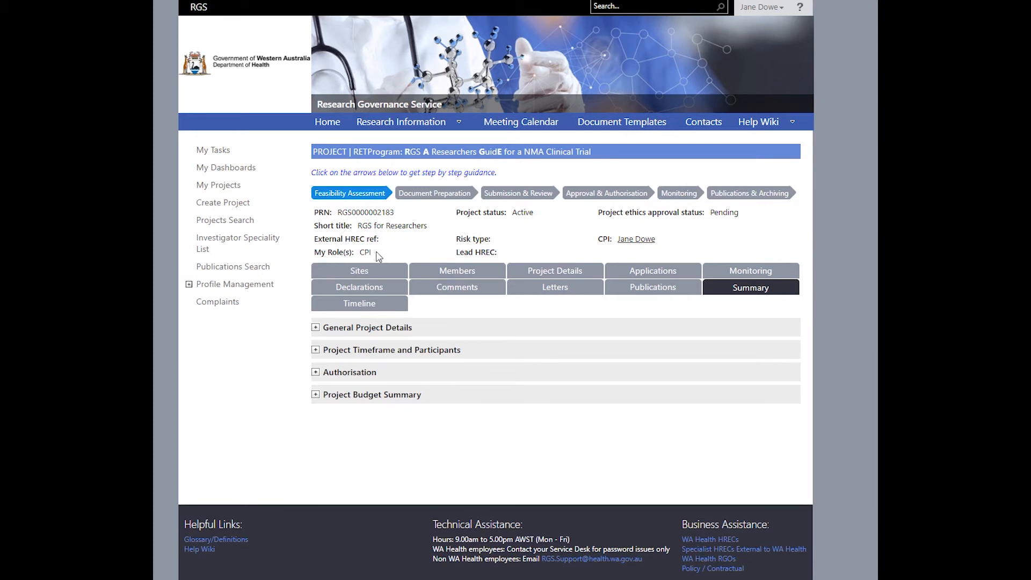
click(365, 195)
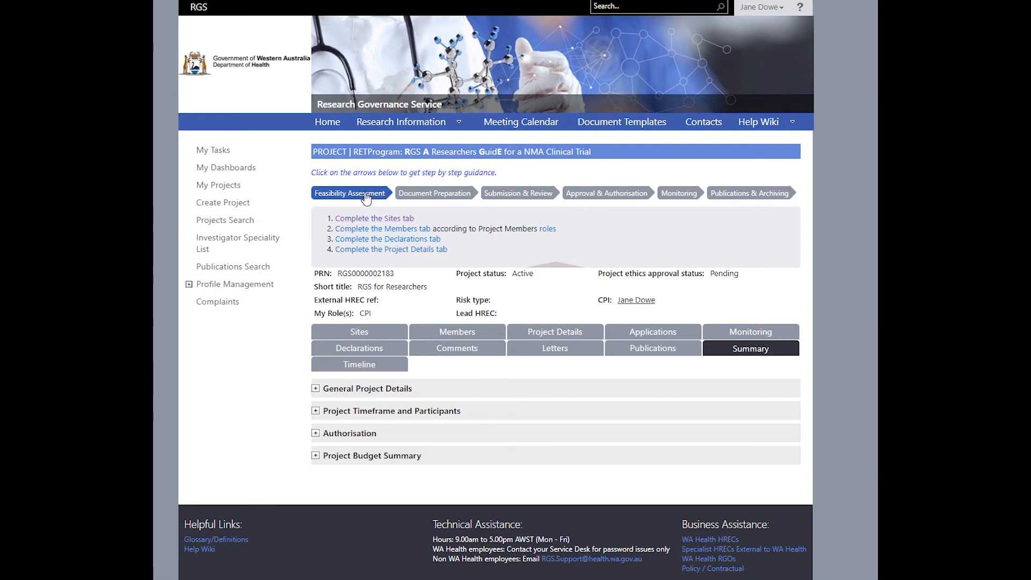
click(366, 196)
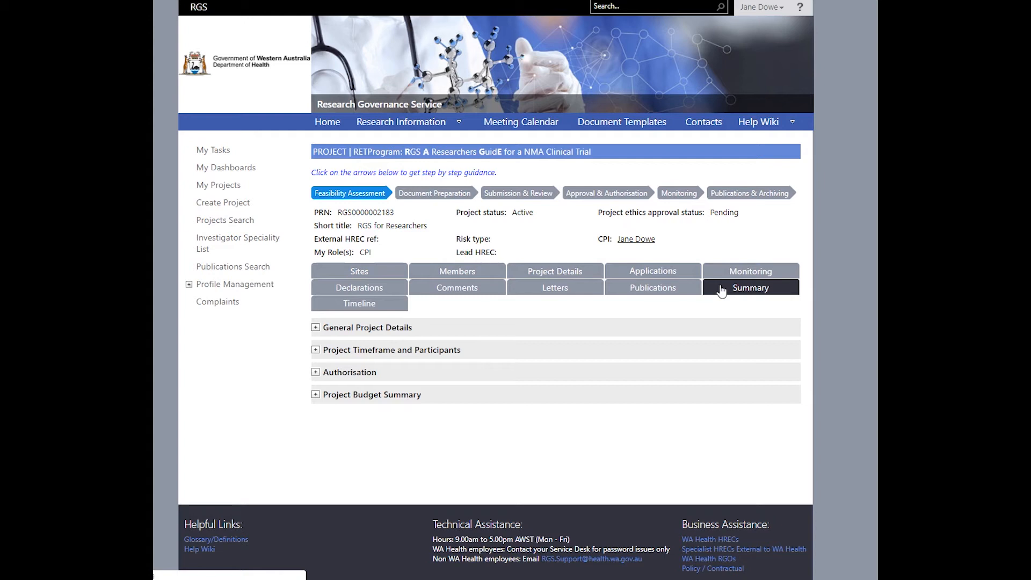
Step: Browse the project's Sites, Members and Project Details tabs and the Index list, then view Applications
click(379, 272)
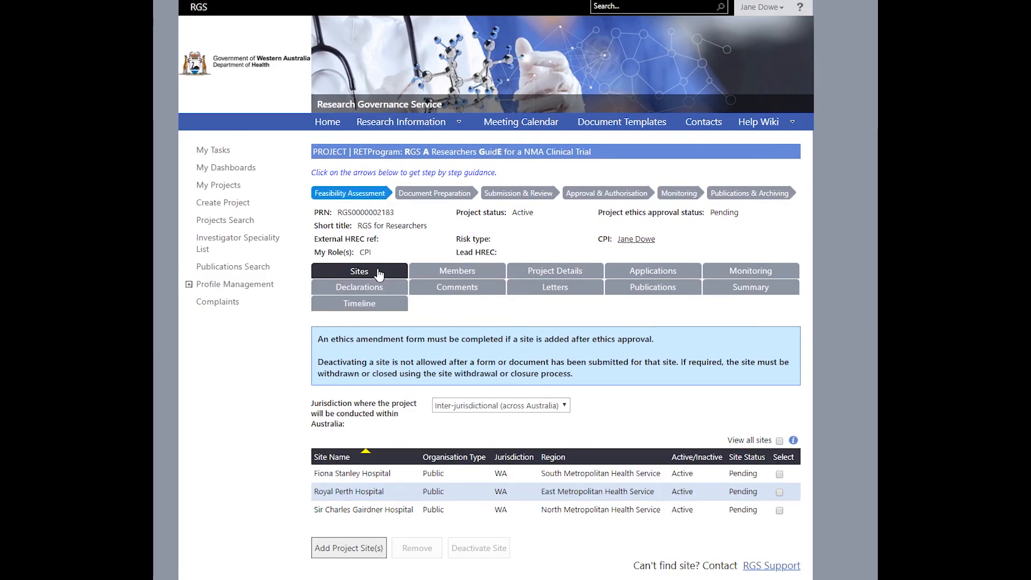
click(445, 274)
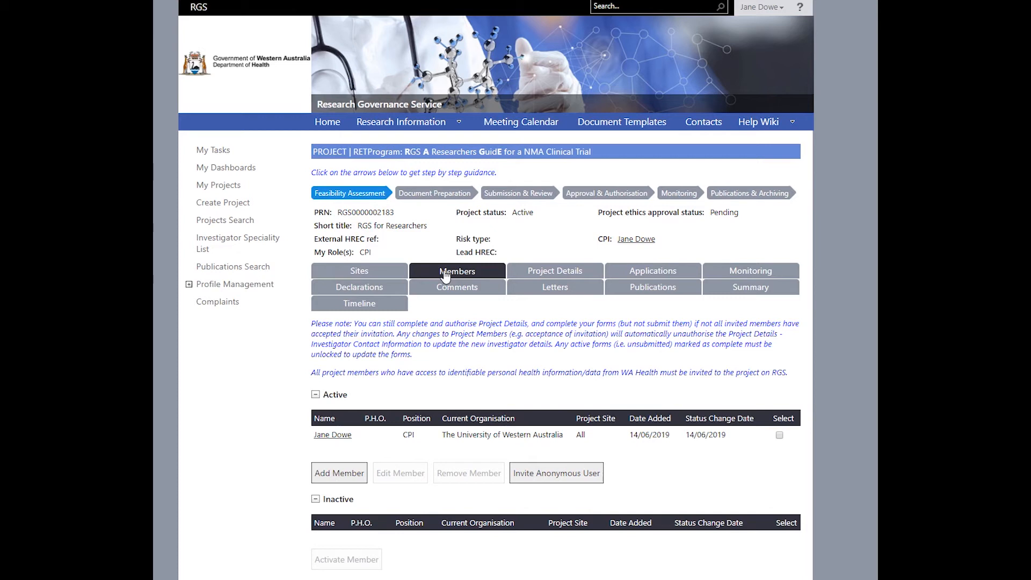
click(567, 276)
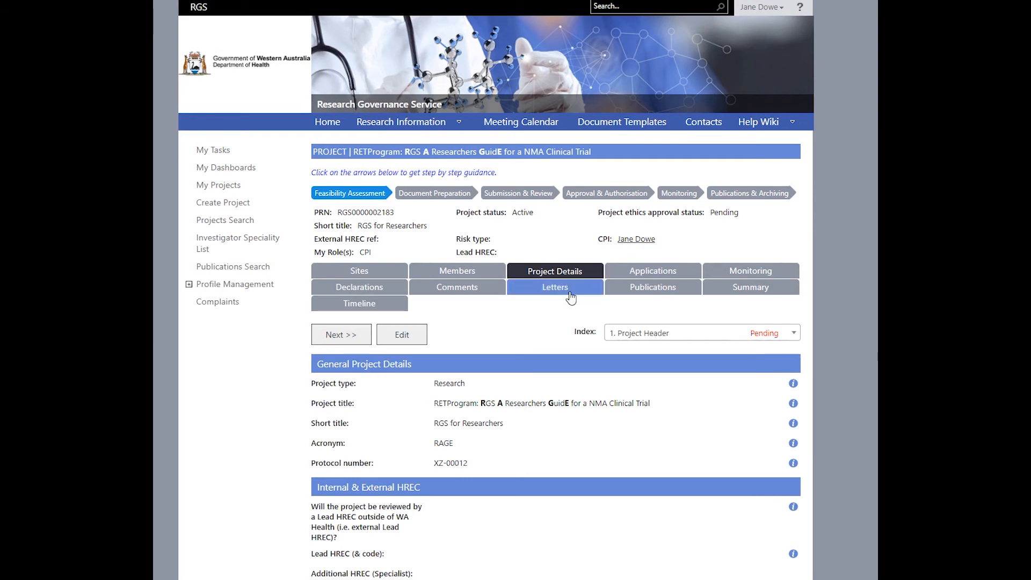
click(679, 337)
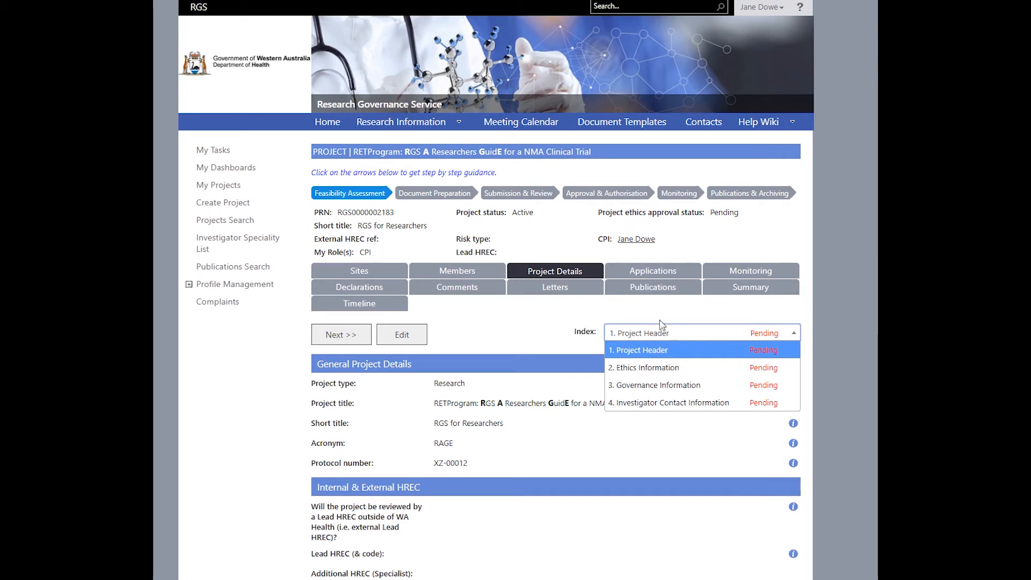
click(658, 275)
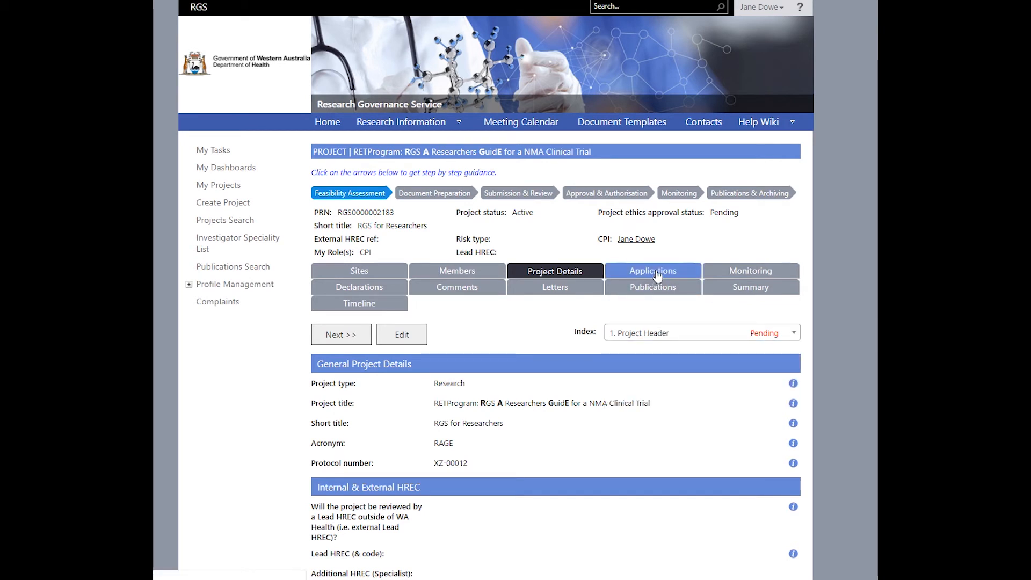
click(658, 275)
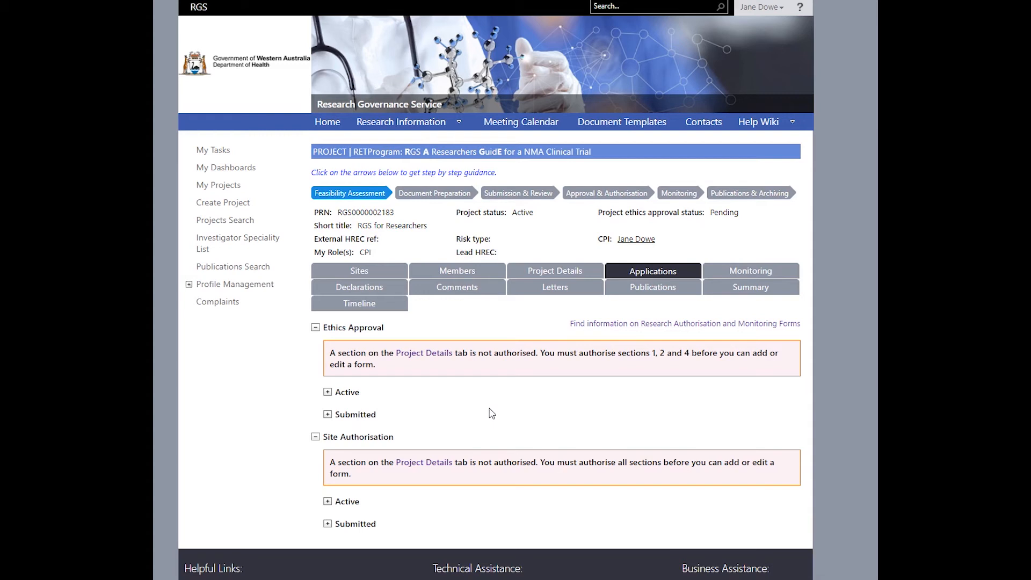
Step: Collapse the Ethics Approval and Site Authorisation sections and view the Monitoring tab
click(316, 327)
click(316, 350)
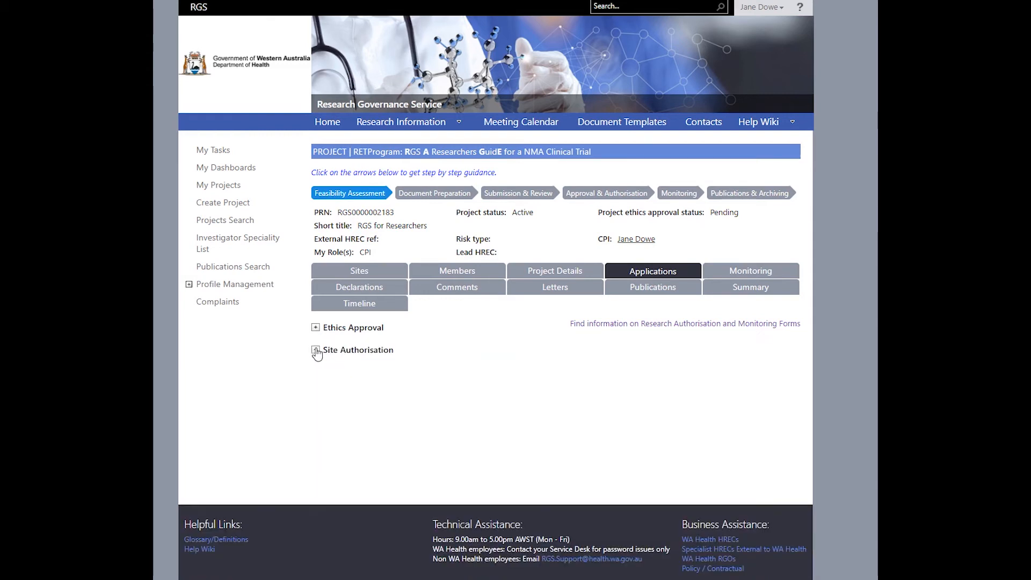
click(763, 277)
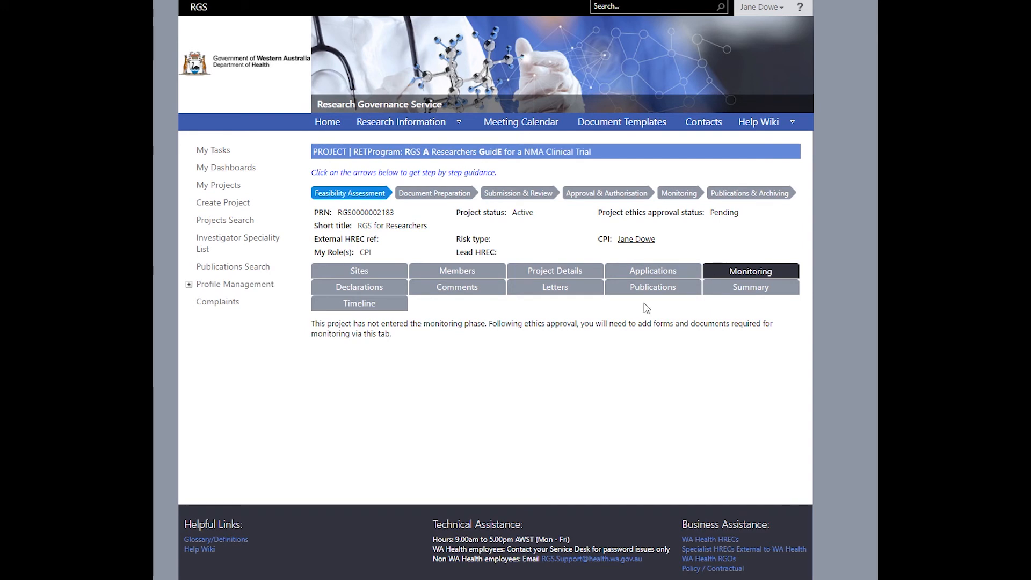
Step: Check the CPI's signed confidentiality declaration under Conflict of Interest, then view Comments
click(382, 288)
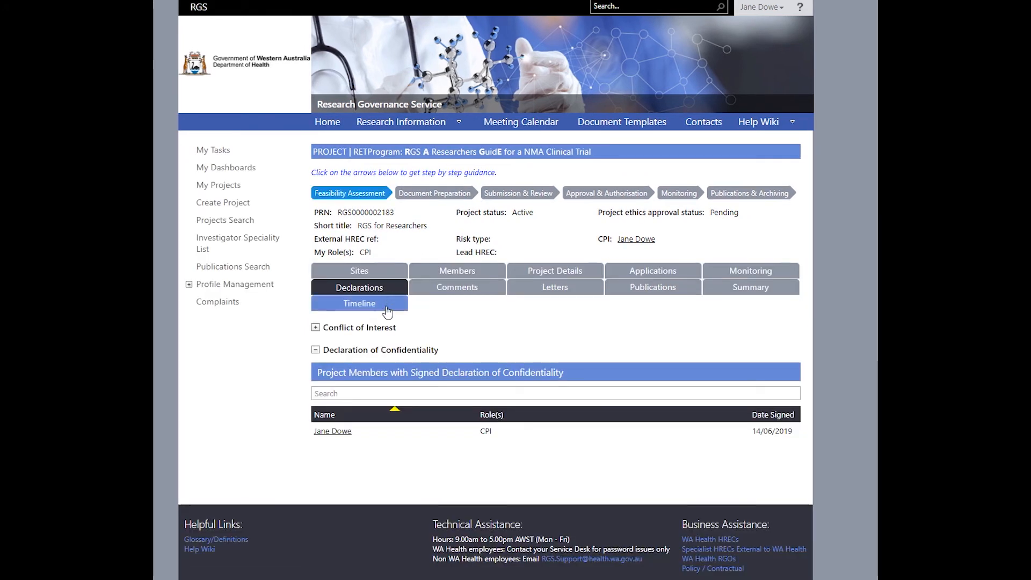
click(315, 328)
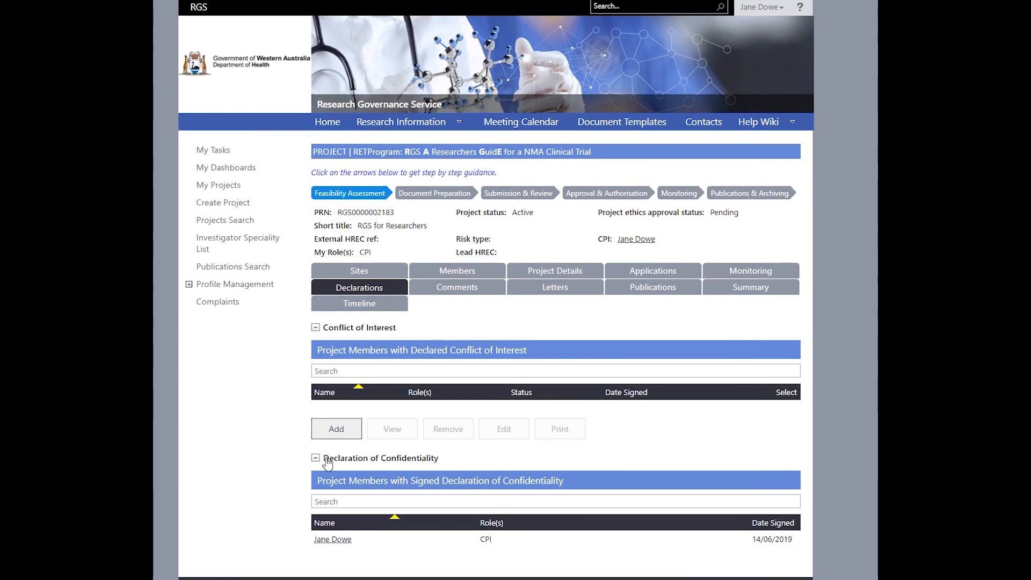
click(377, 542)
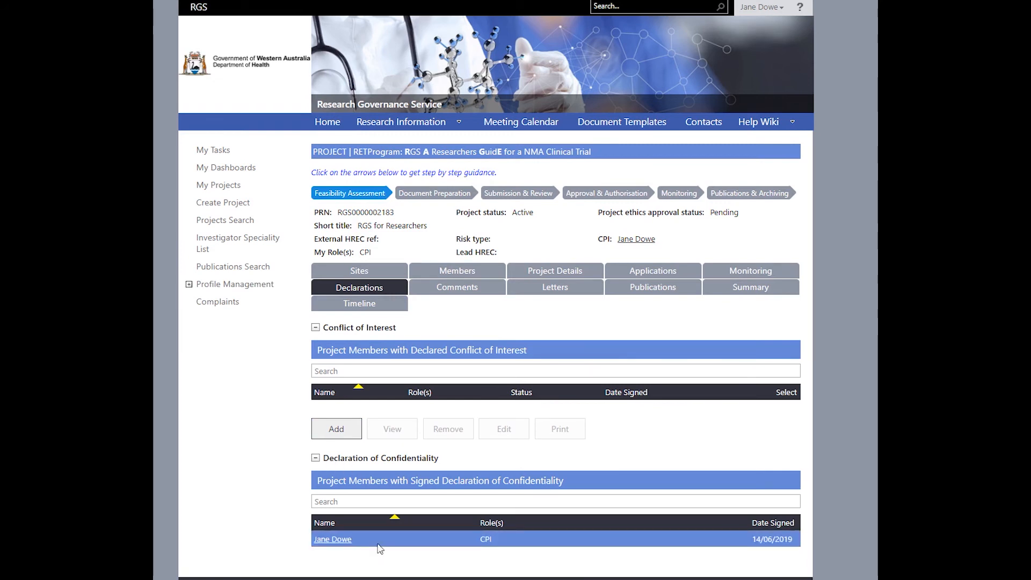
click(450, 292)
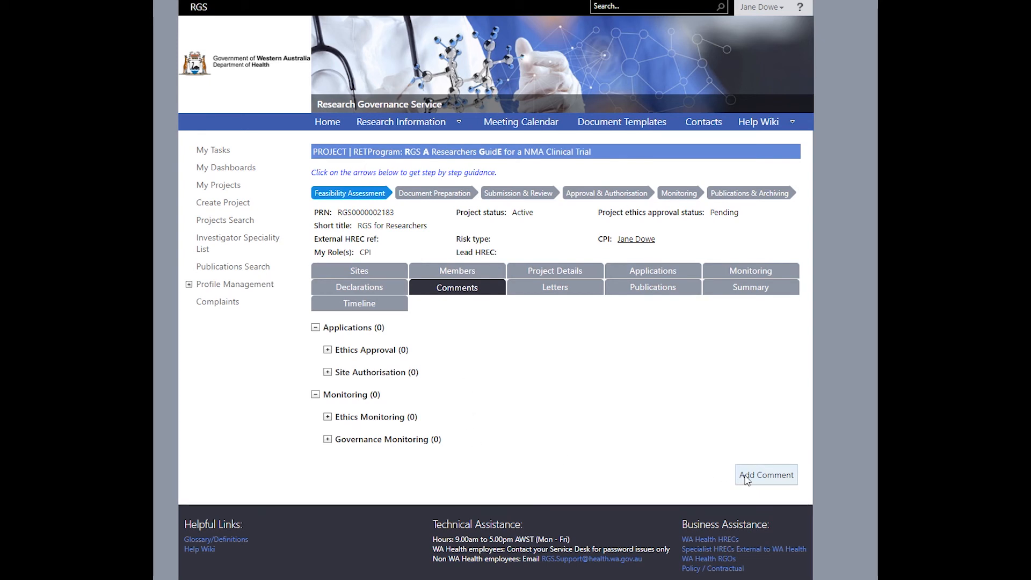
Step: Browse the Letters tab's Applications, Monitoring, Ethics Approval and Site Authorisation groups, then view Publications
click(530, 292)
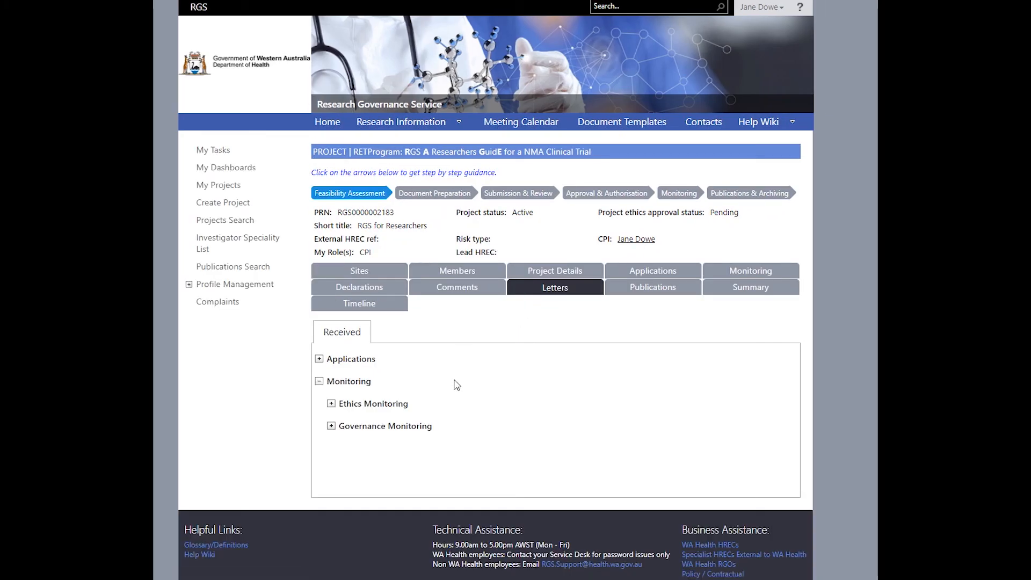
click(319, 382)
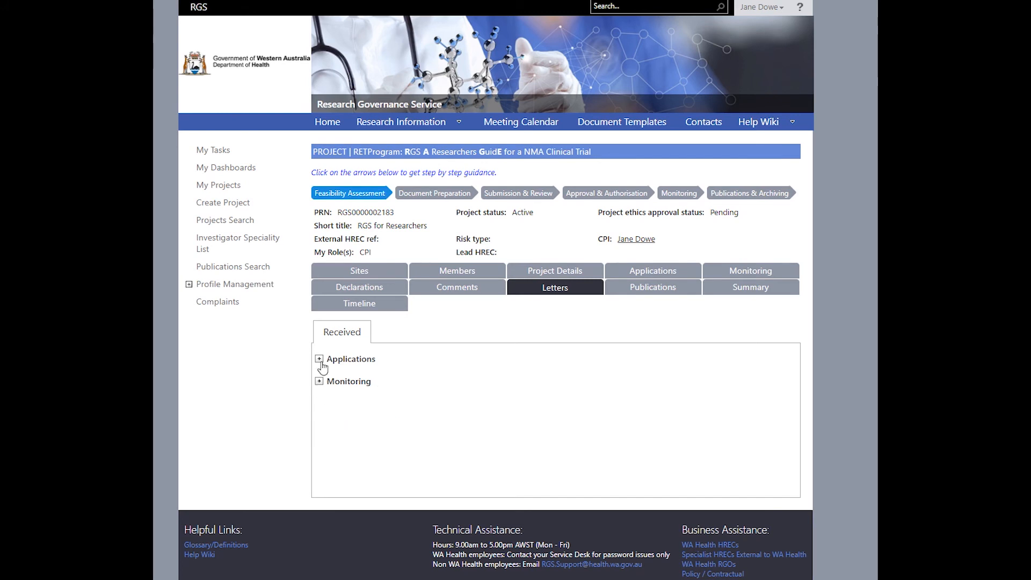
click(319, 359)
click(320, 426)
click(331, 382)
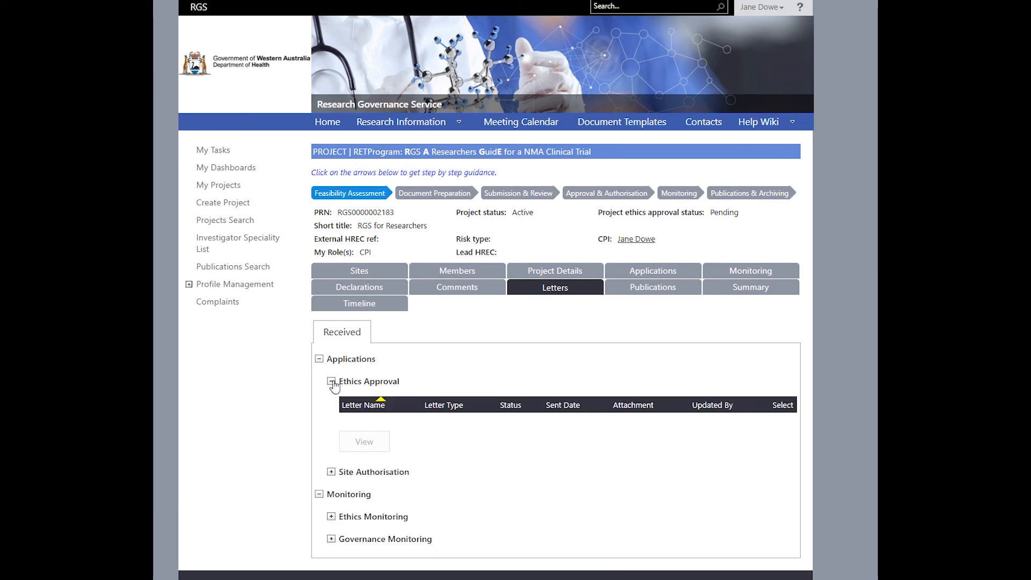
click(331, 471)
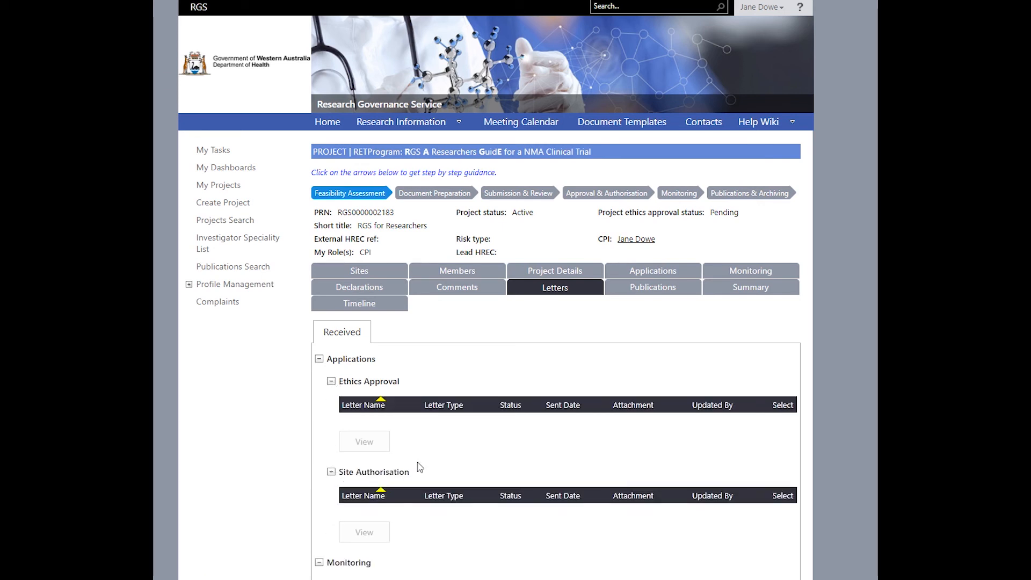
click(648, 294)
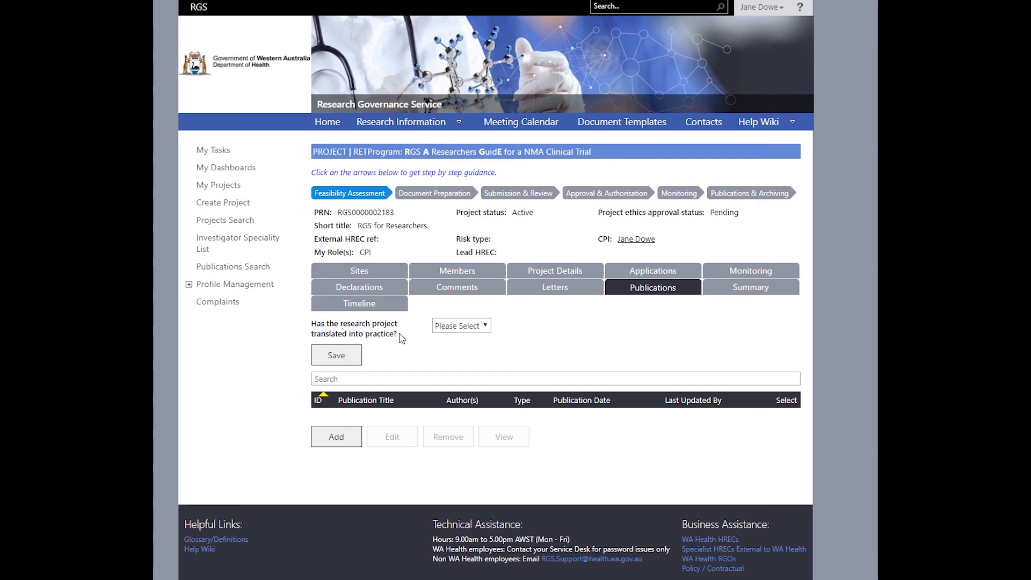
Step: On the Summary tab, expand General Project Details, Authorisation and its Applications entries
click(740, 292)
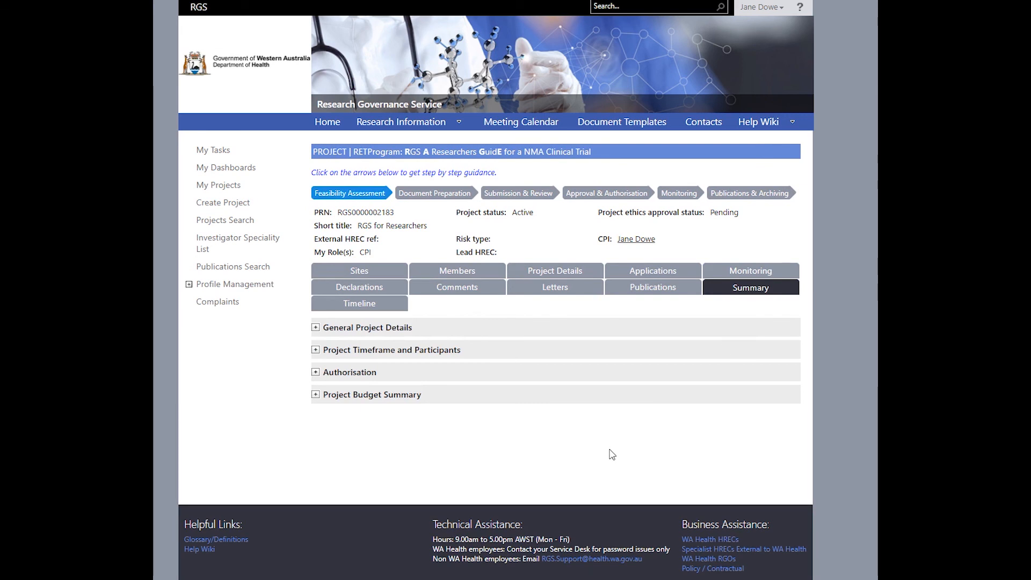
click(315, 328)
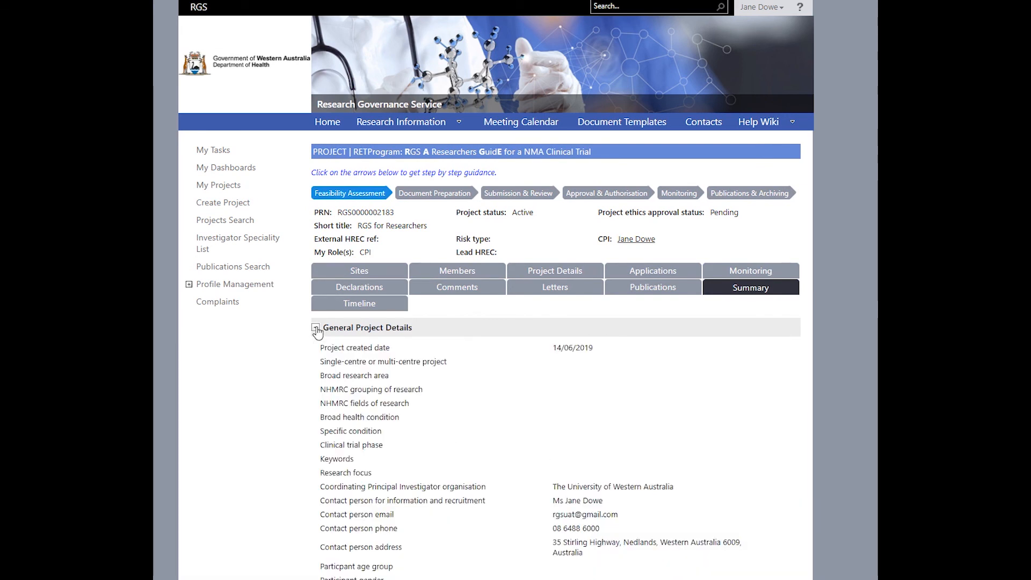
click(316, 328)
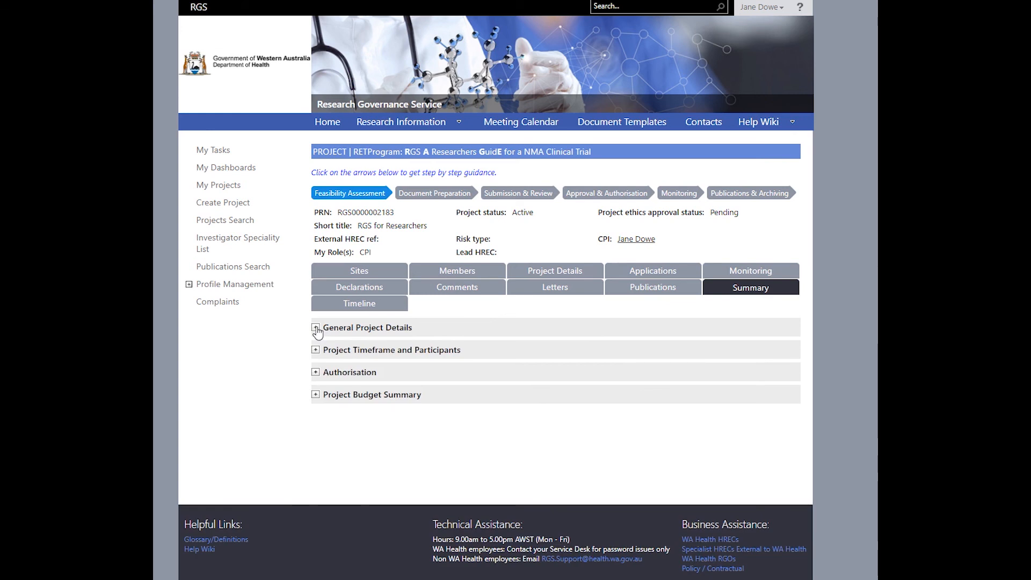
click(316, 375)
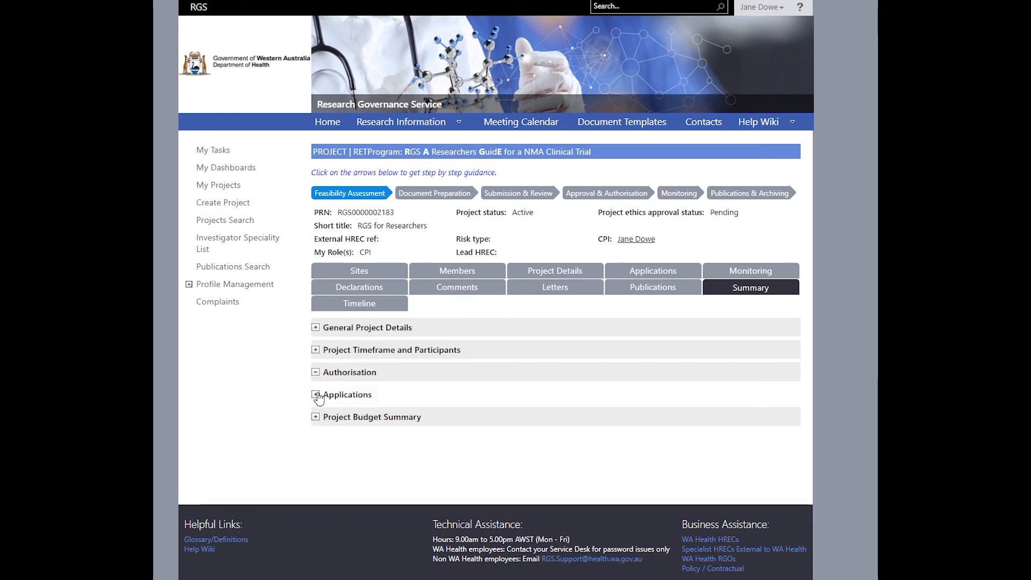
click(316, 396)
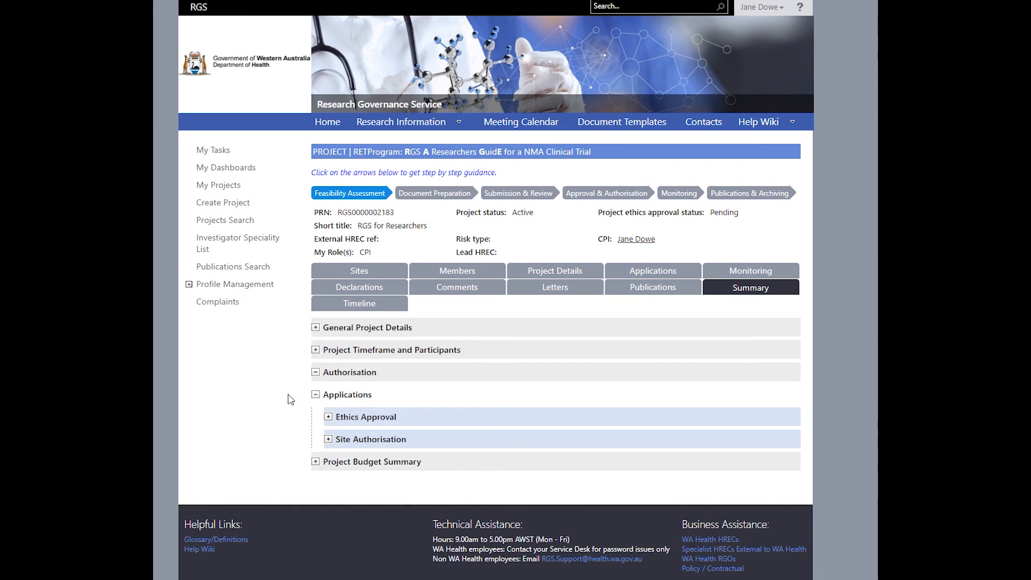
Step: Scroll through the ethics and governance Timeline charts, then return to the Summary tab
click(401, 311)
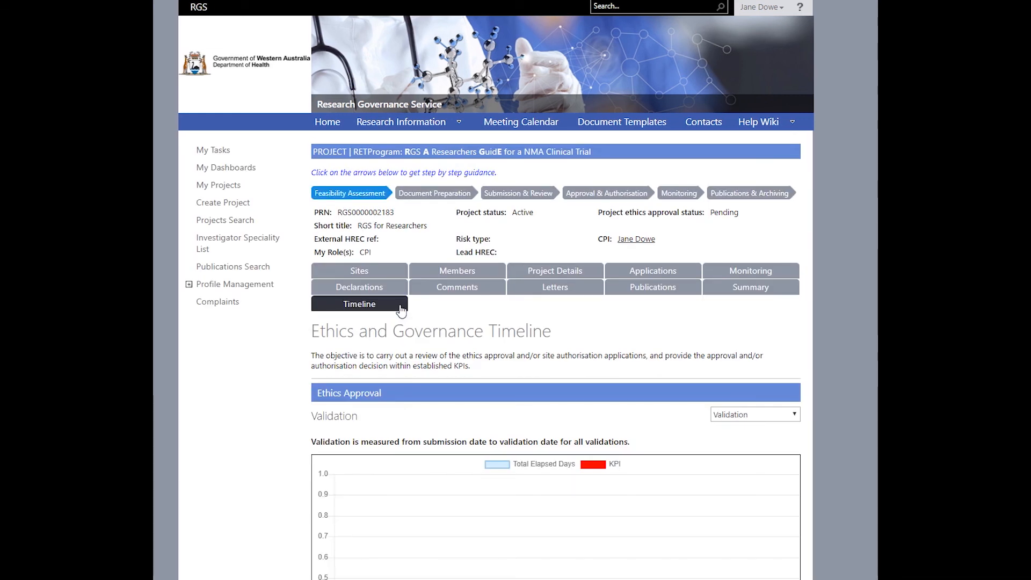
scroll(449, 464, down, 3)
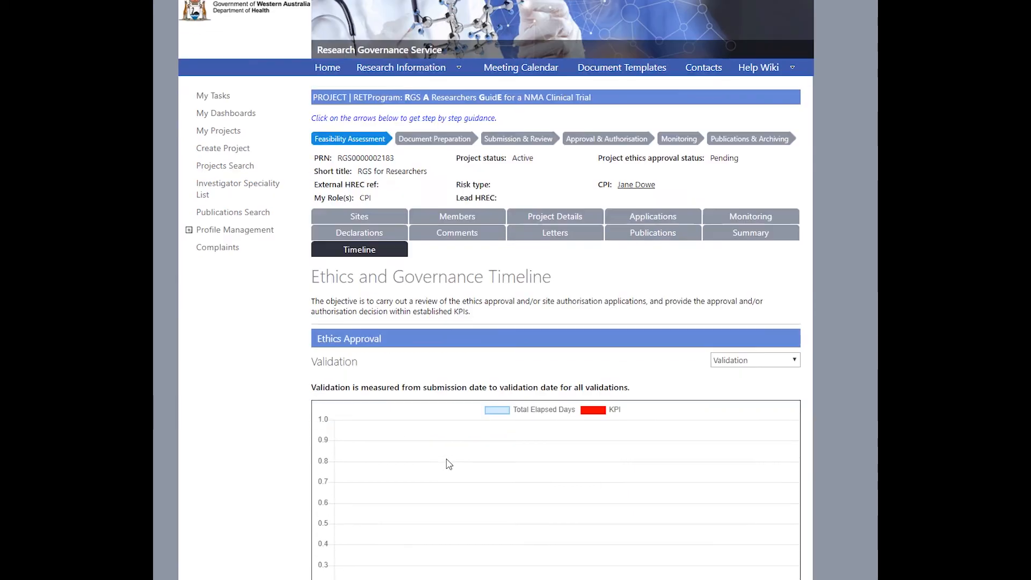
scroll(449, 463, down, 5)
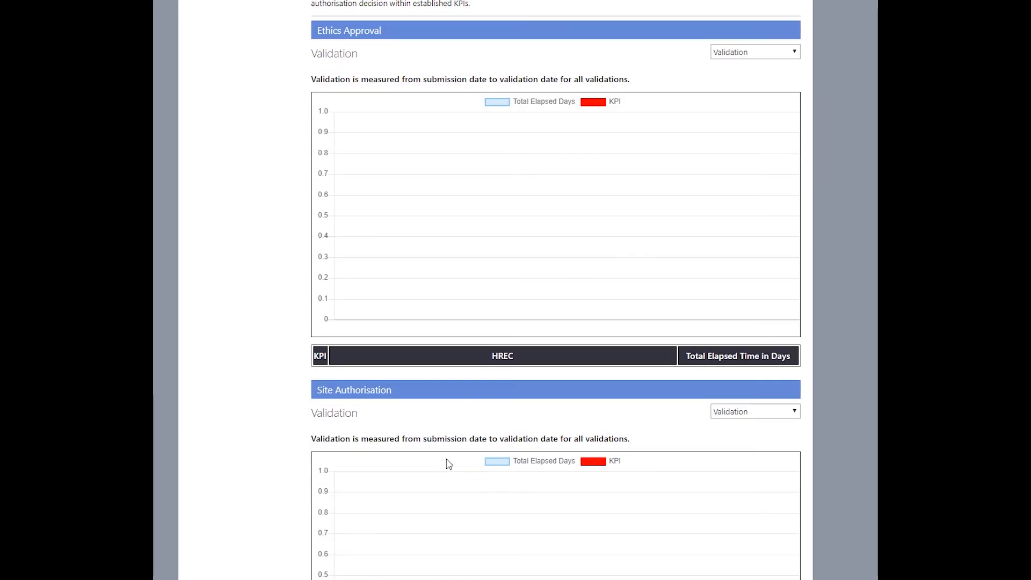
scroll(449, 463, down, 1)
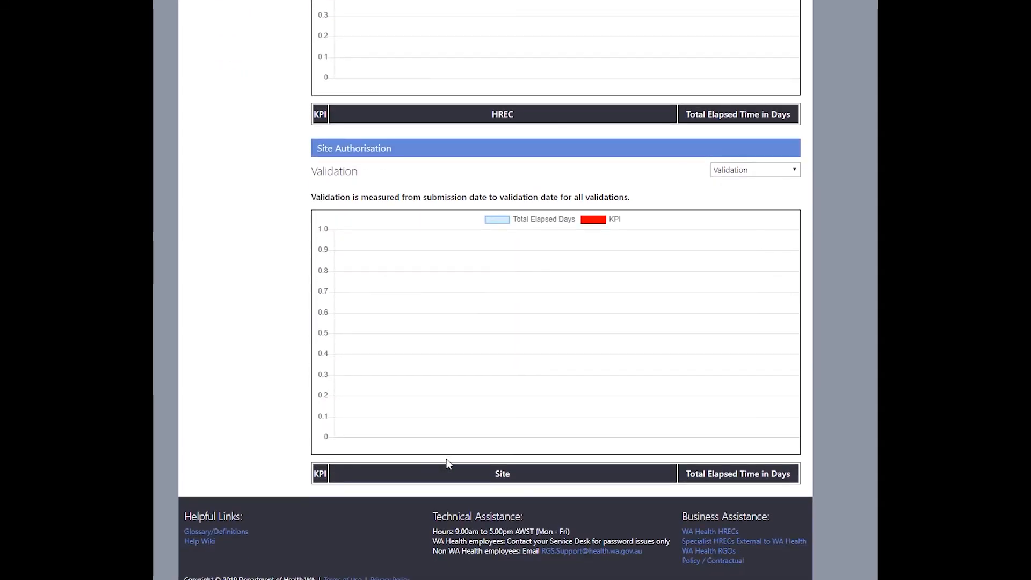
scroll(449, 463, up, 6)
scroll(449, 463, up, 2)
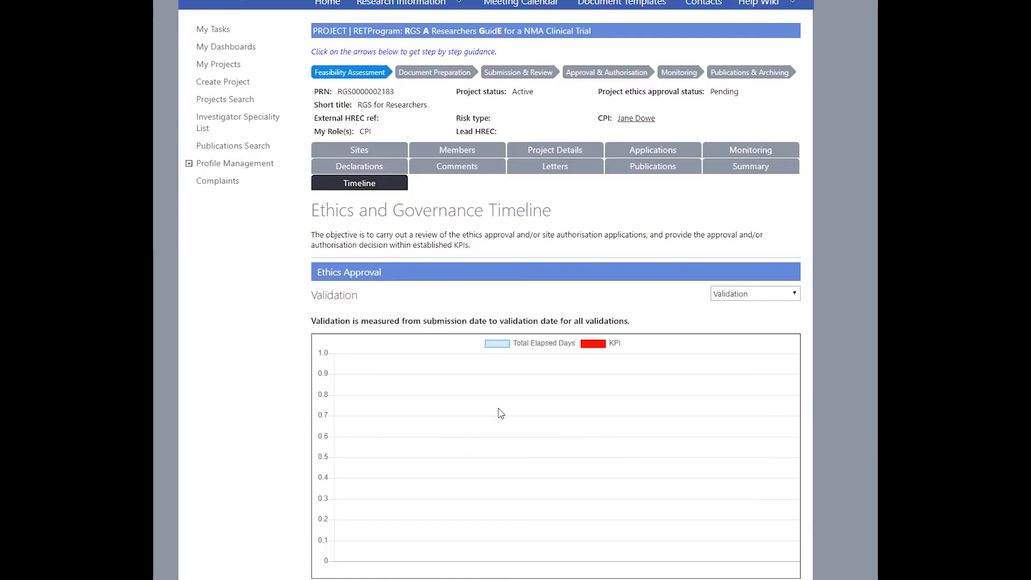
click(761, 173)
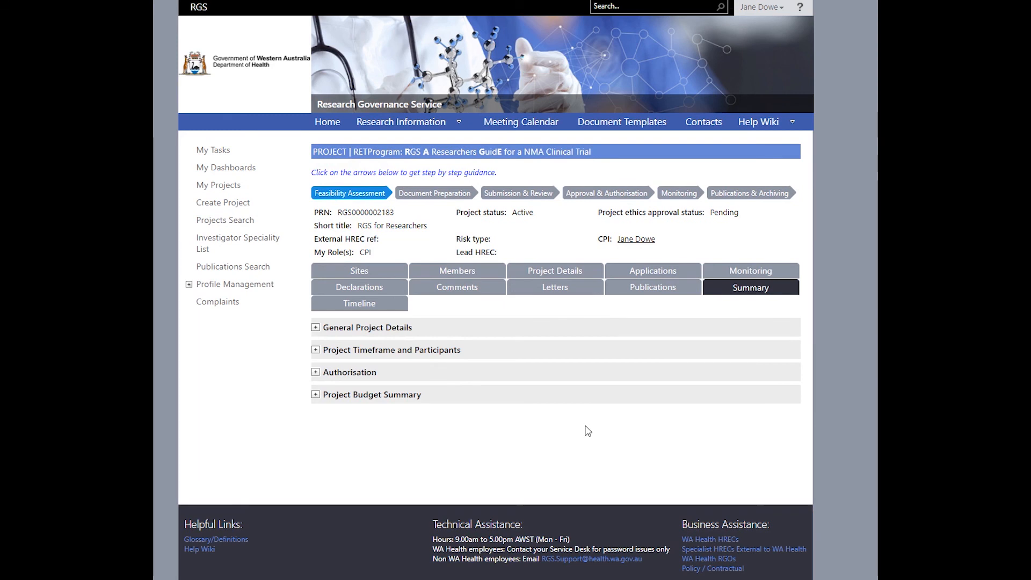